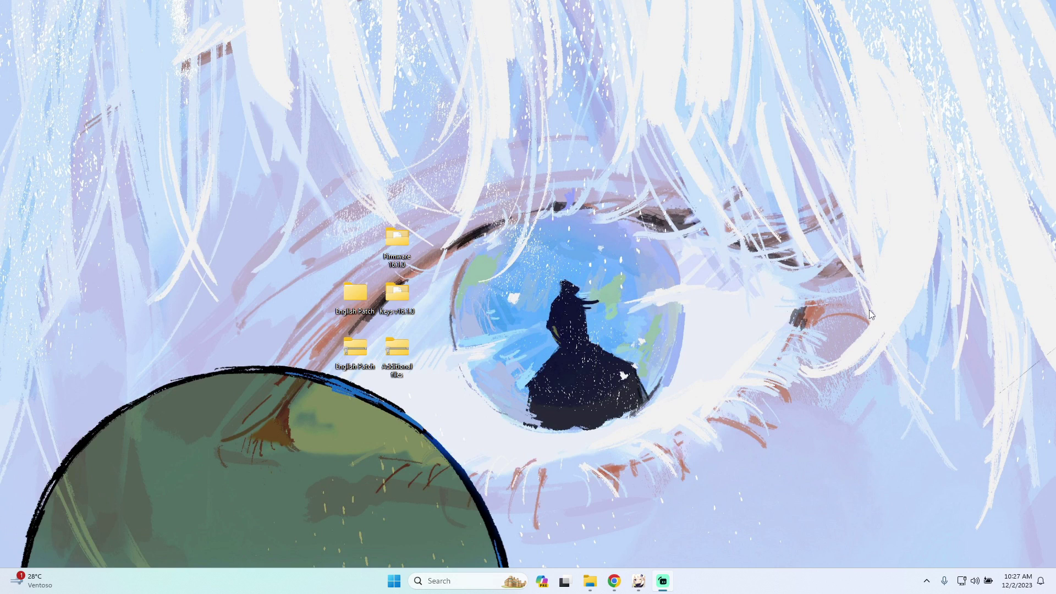
Search Google for 'yuzu' and go to the official yuzu downloads page
click(614, 581)
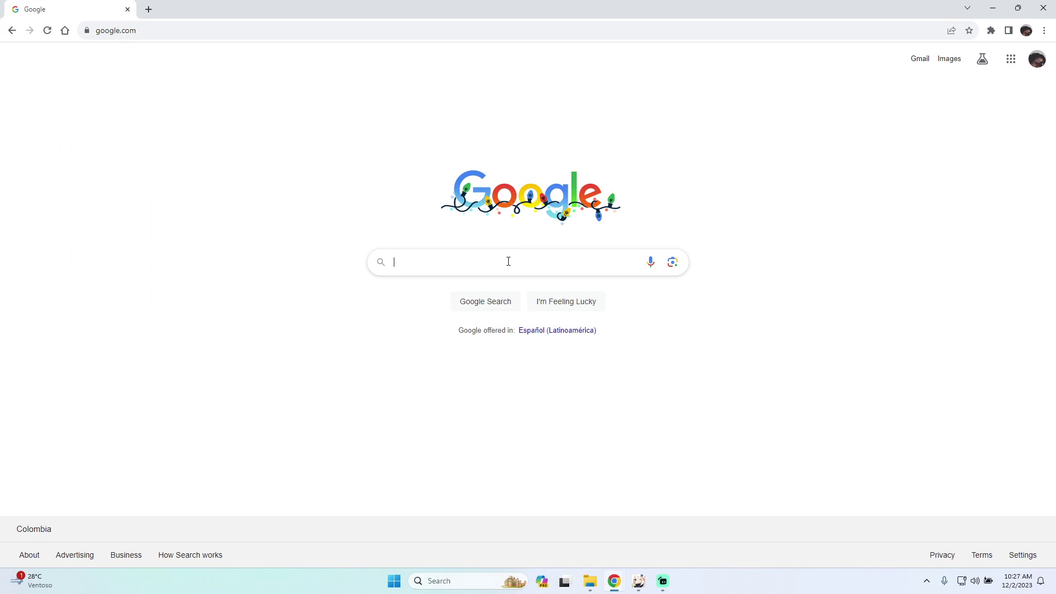
click(508, 261)
text(yuzu)
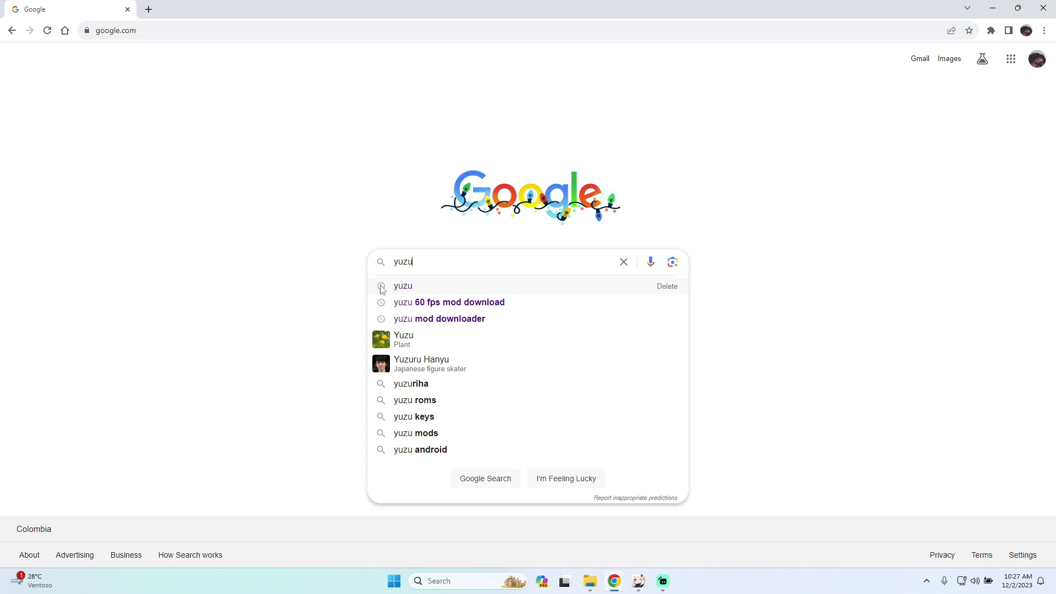
click(423, 287)
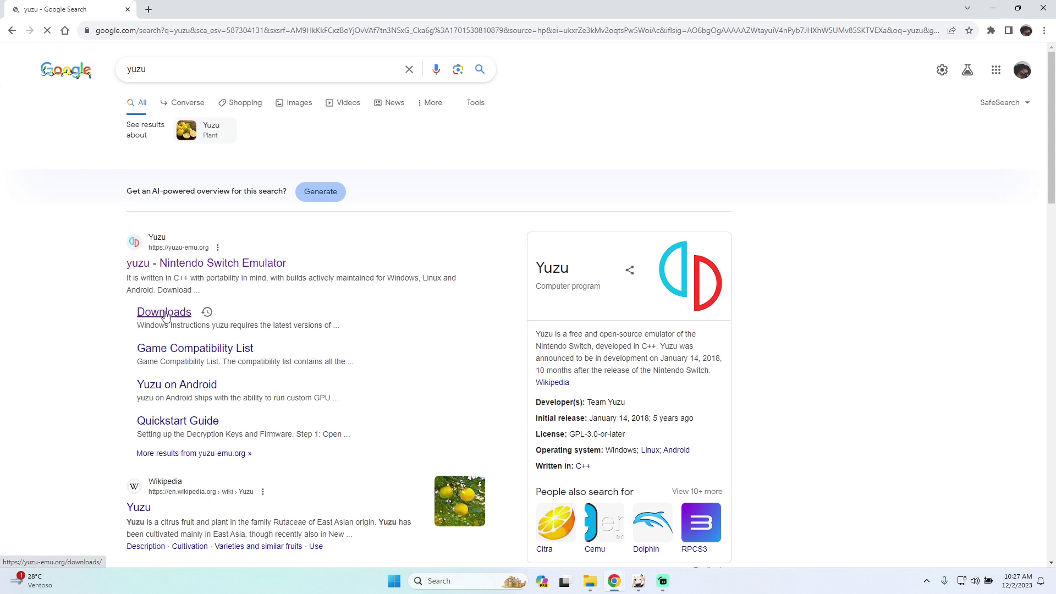
click(165, 312)
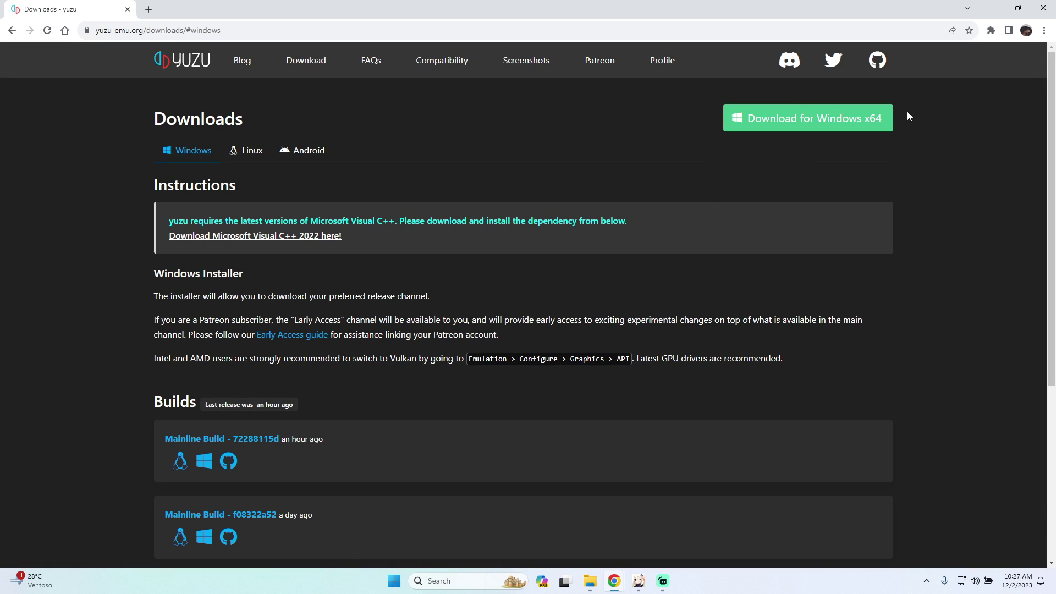
Save the Windows x64 yuzu installer to the Desktop, then minimize Chrome
click(811, 127)
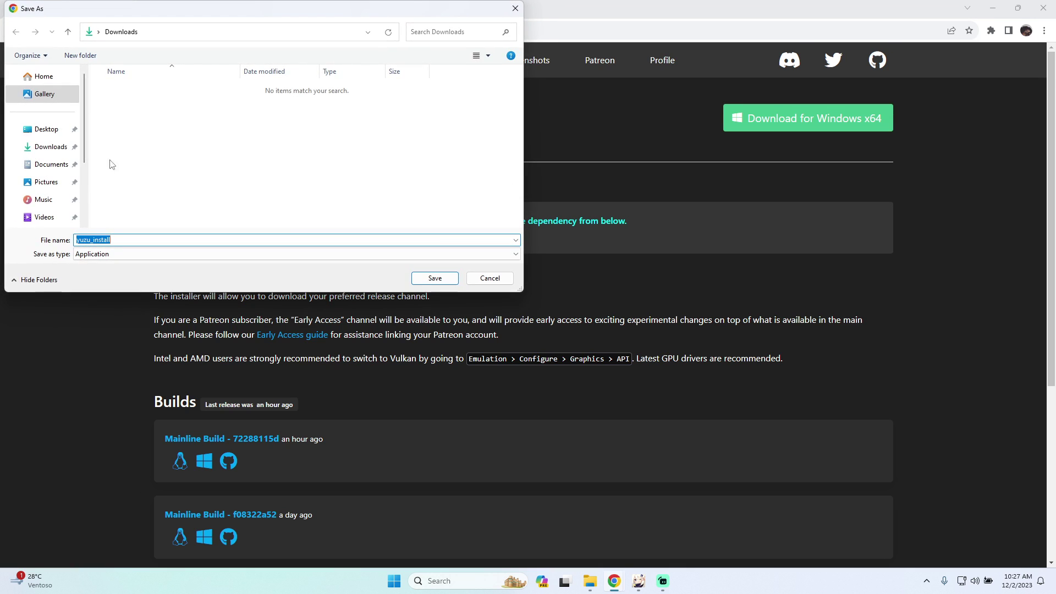
click(45, 129)
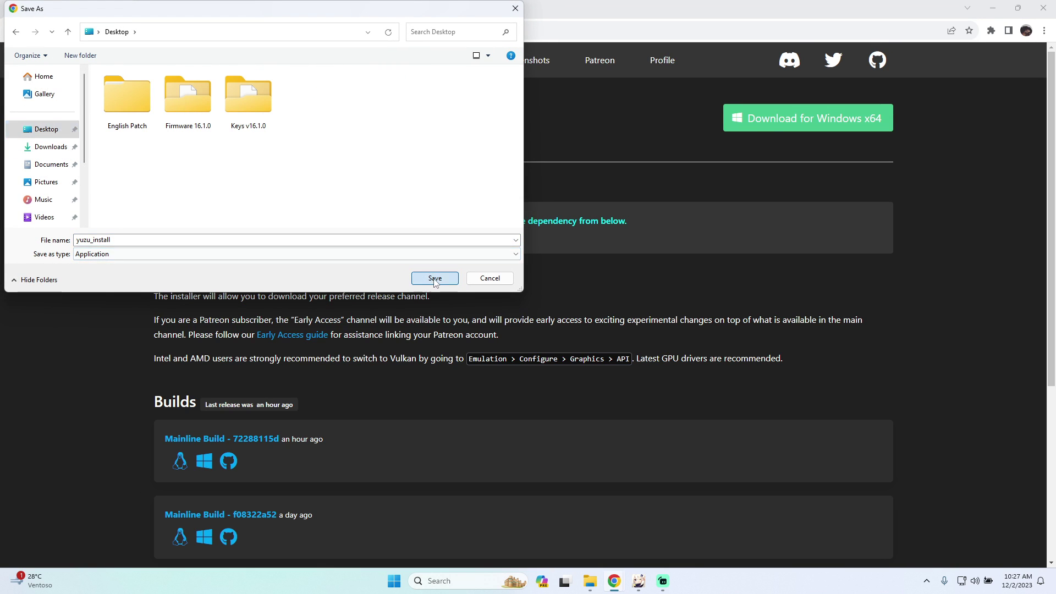
click(435, 277)
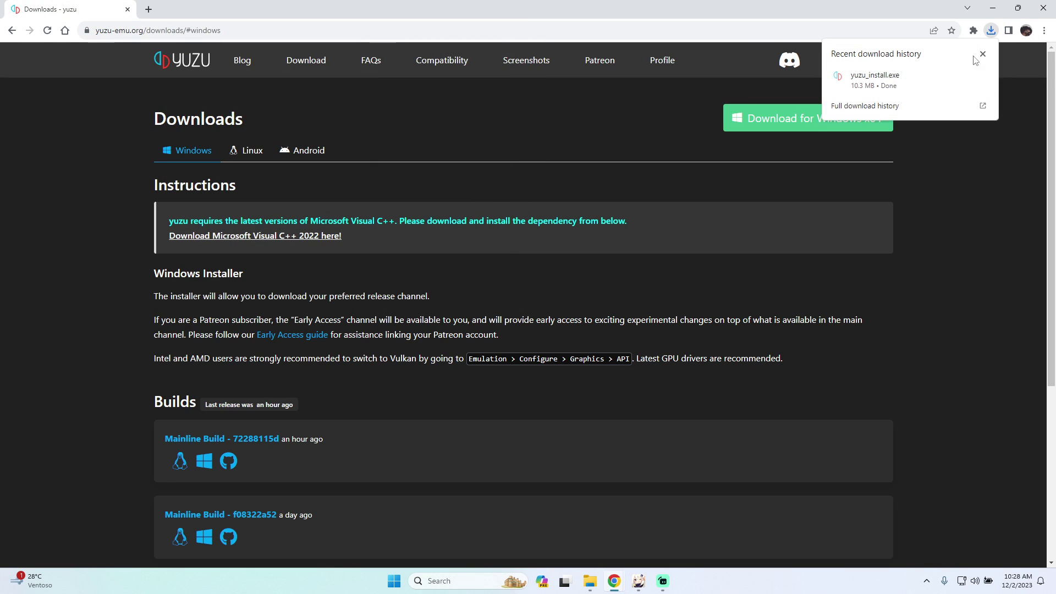
click(995, 7)
Run the Maintenance Tool's Update, confirm yuzu is already up to date, and exit the installer
drag(21, 19, 772, 348)
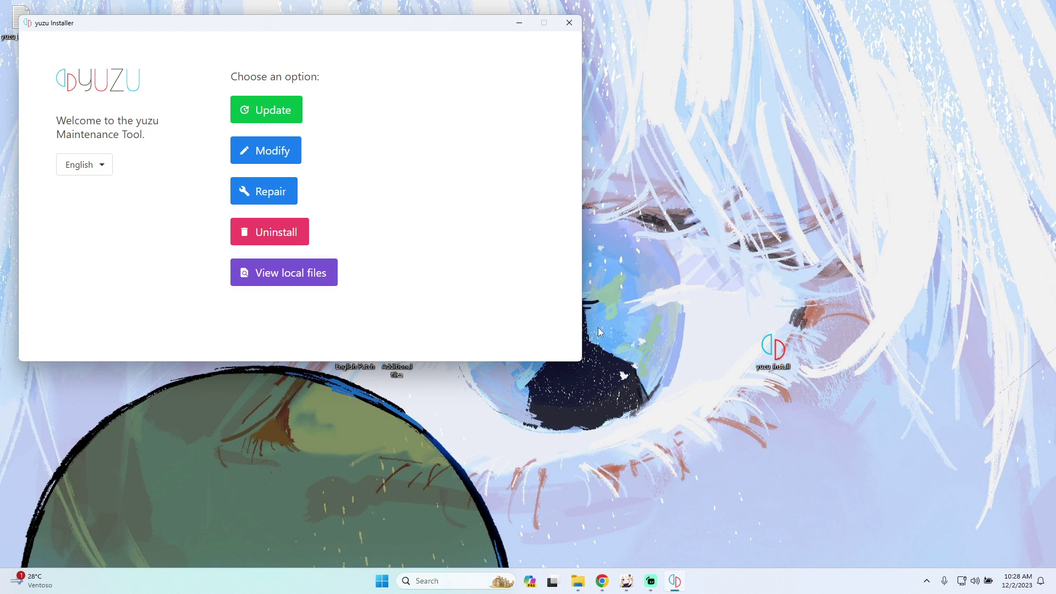
drag(386, 24, 556, 86)
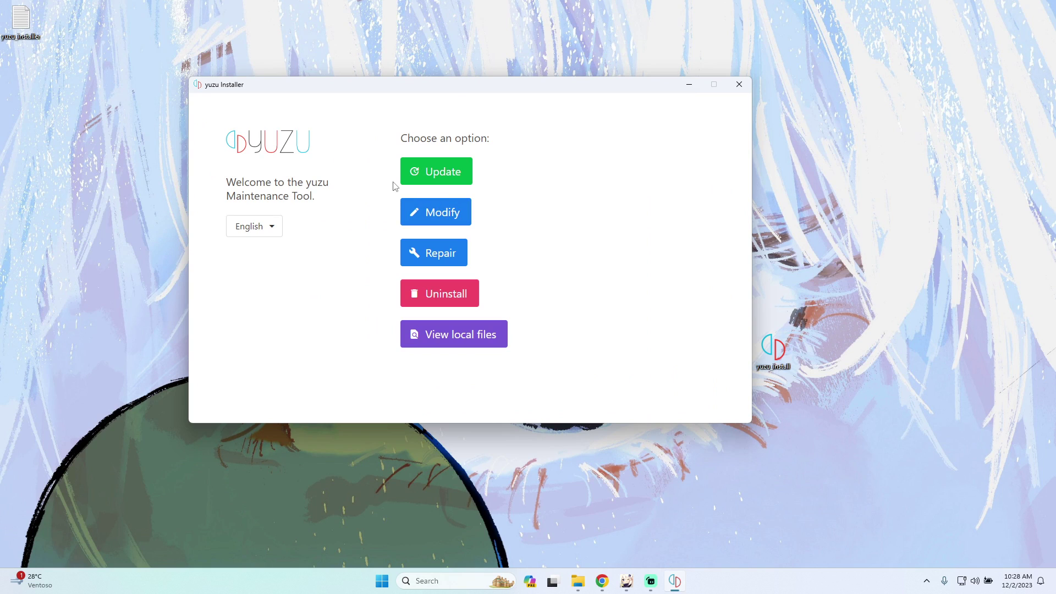
click(414, 176)
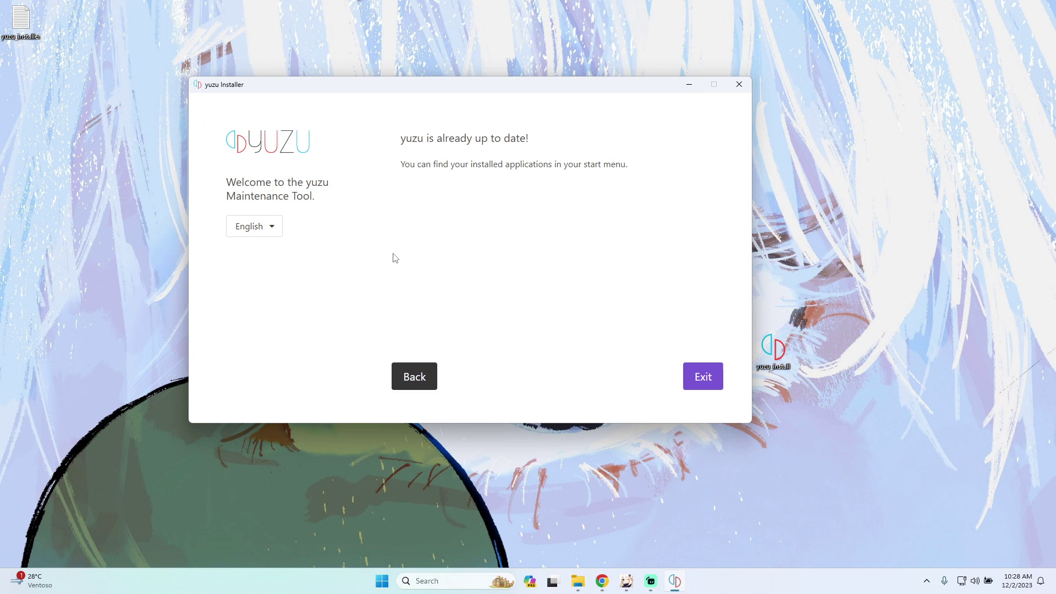
click(705, 378)
drag(772, 348, 22, 74)
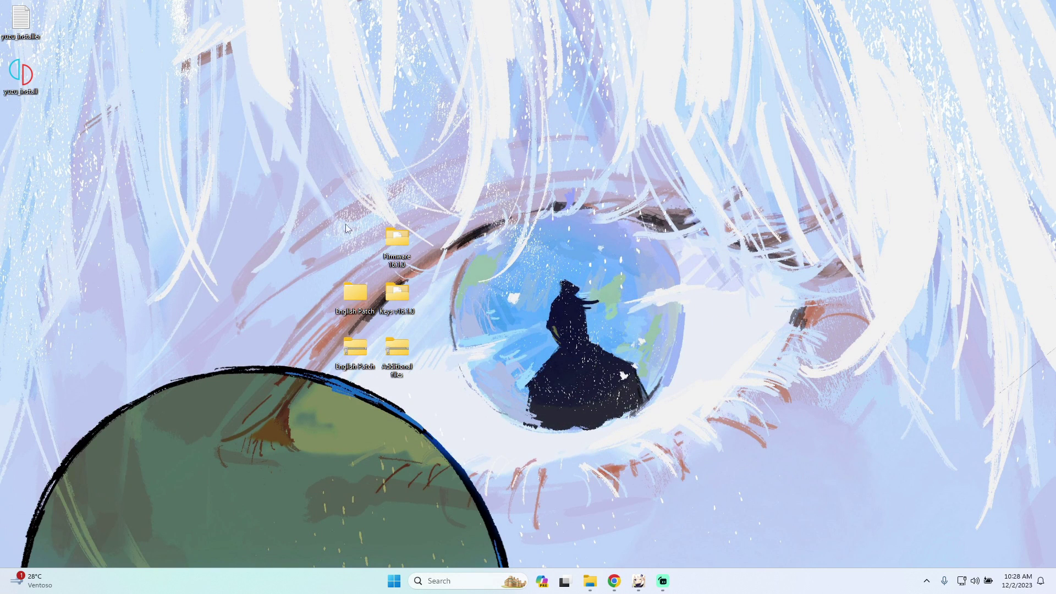
Launch yuzu from All apps under Y, then minimize its game list window
click(394, 580)
click(643, 226)
click(484, 301)
click(584, 476)
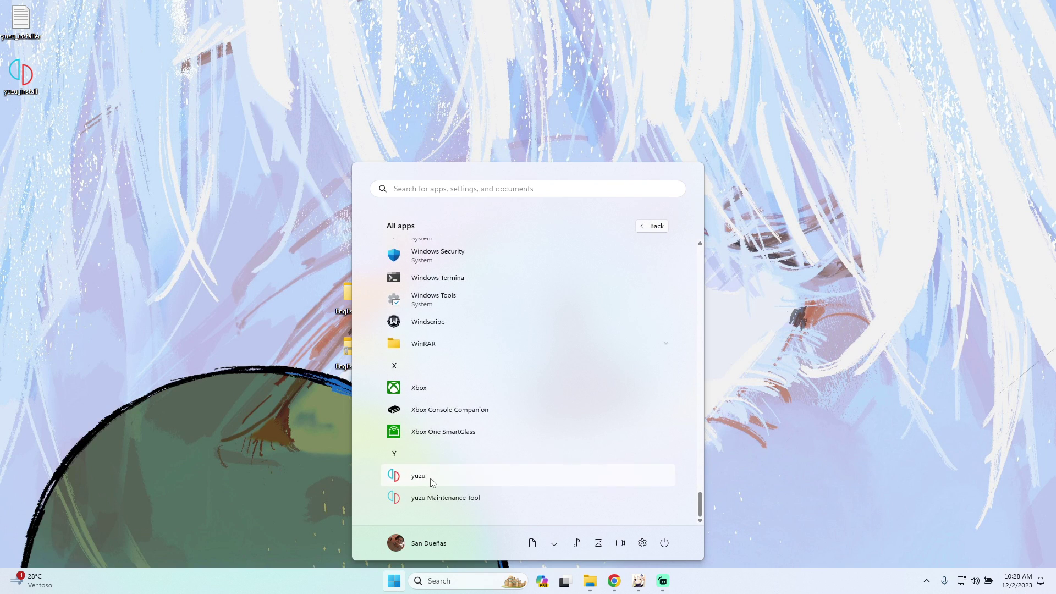
click(433, 476)
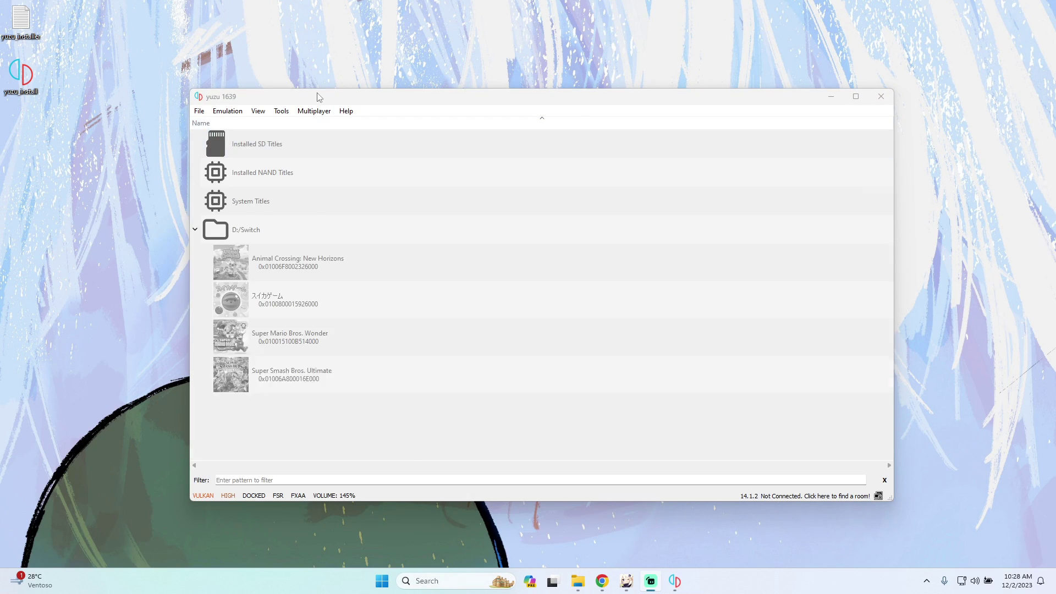
drag(301, 103, 356, 115)
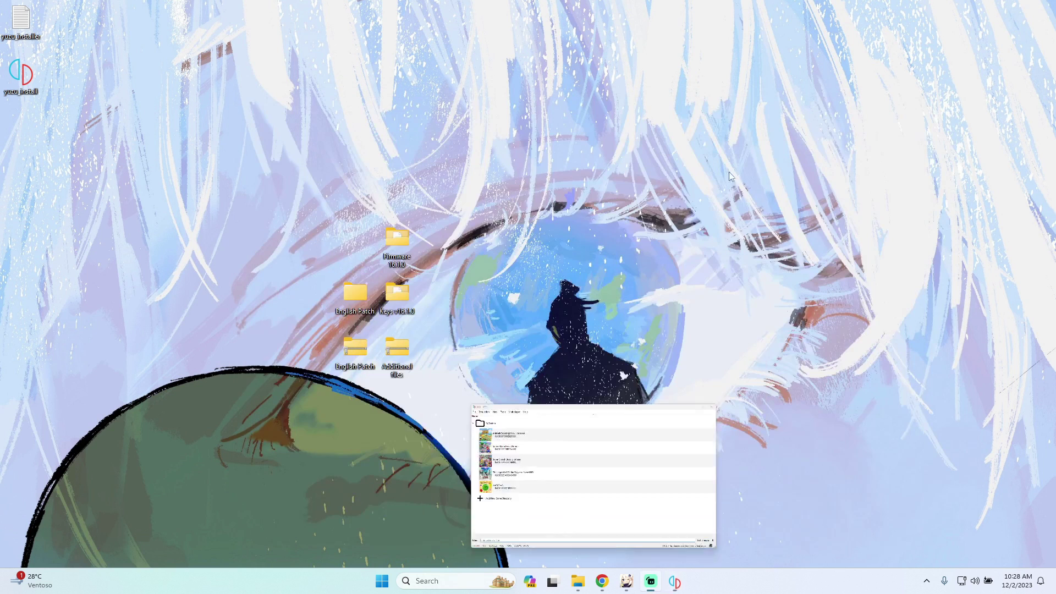
click(889, 105)
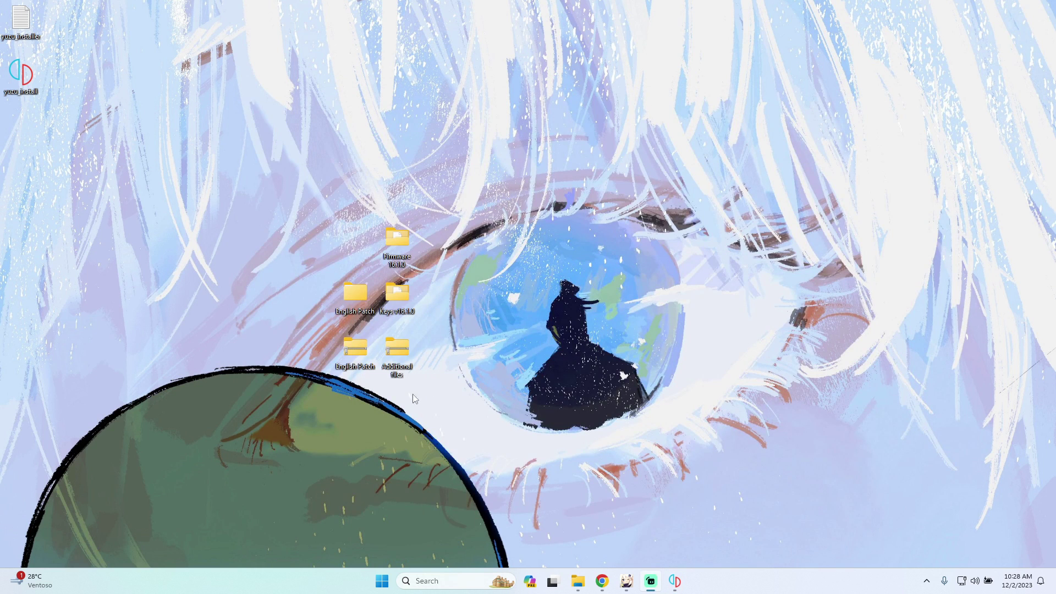
drag(385, 345, 443, 390)
Dismiss the Additional files menu and open the Keys v16.1.0 desktop folder
click(443, 390)
right_click(408, 357)
click(448, 348)
click(611, 170)
double_click(396, 297)
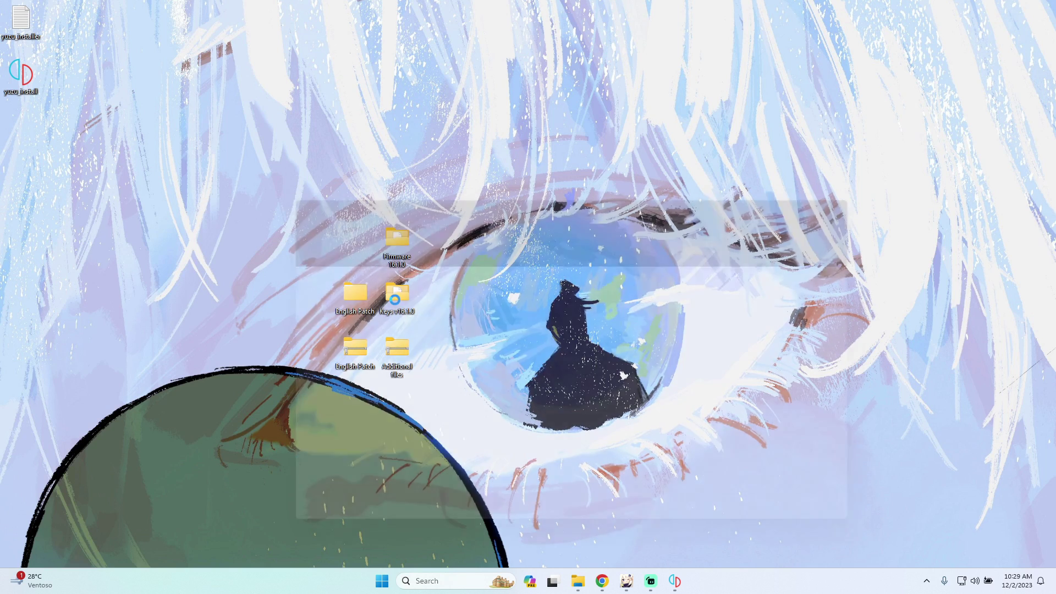
Select and copy prod.keys and title.keys from the Keys v16.1.0 folder
click(391, 295)
shift+click(381, 278)
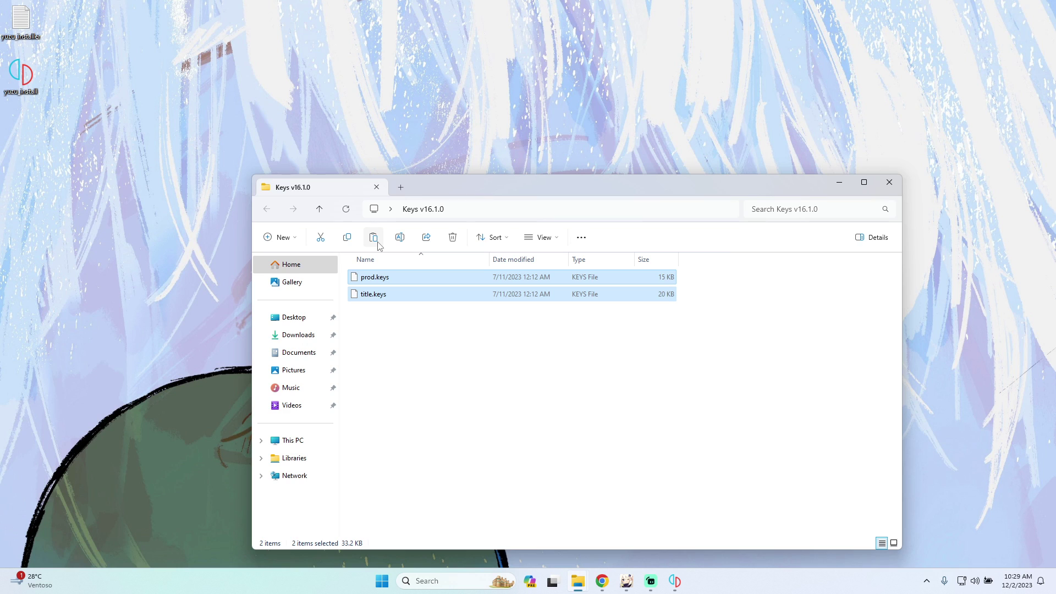
click(378, 242)
click(607, 250)
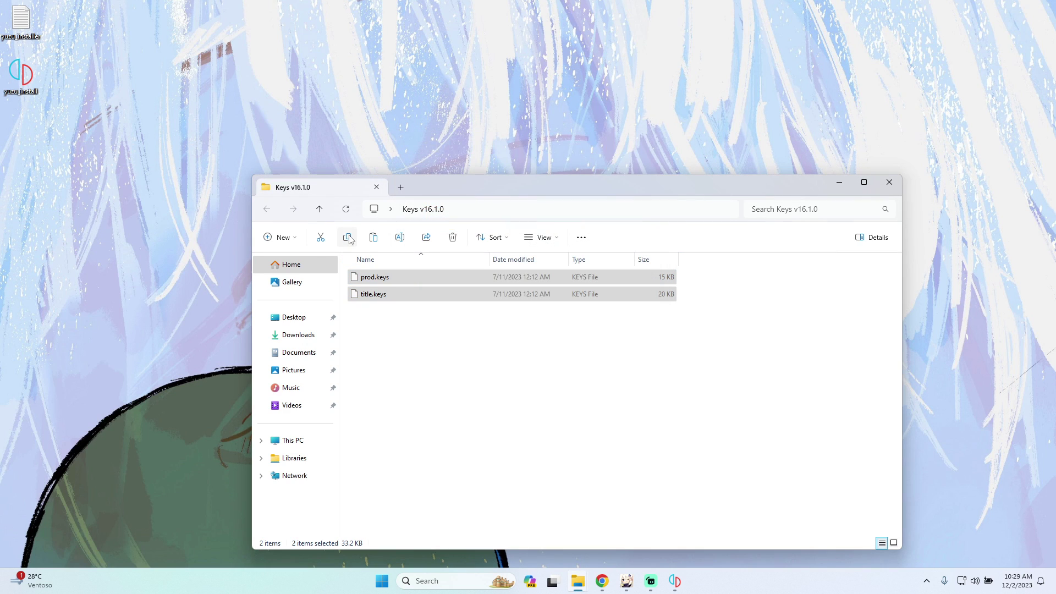
click(839, 182)
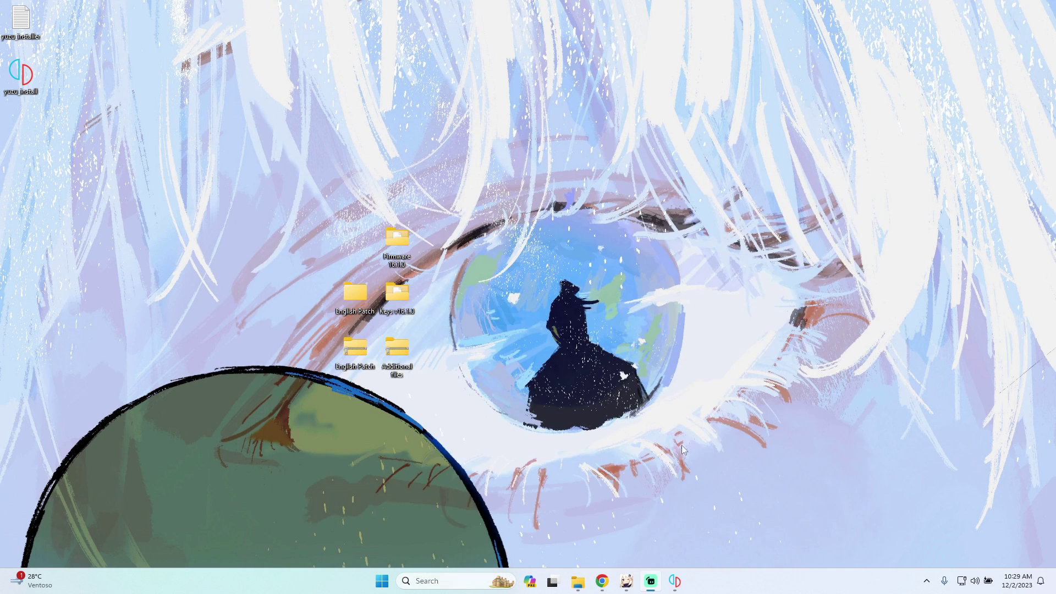
Paste both key files into yuzu's keys folder, replacing the existing copies
click(675, 581)
click(258, 121)
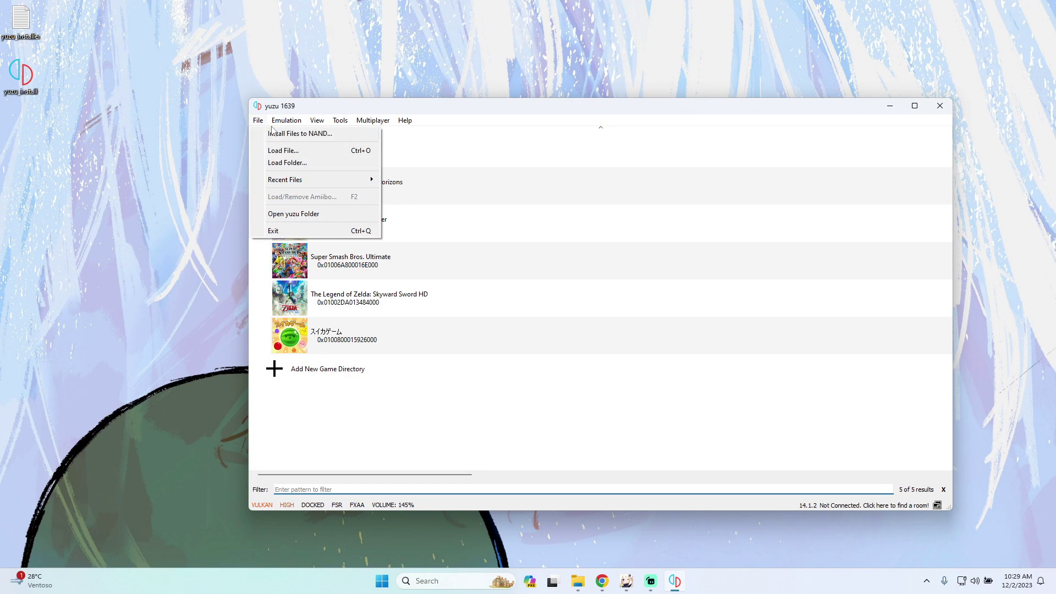
click(288, 214)
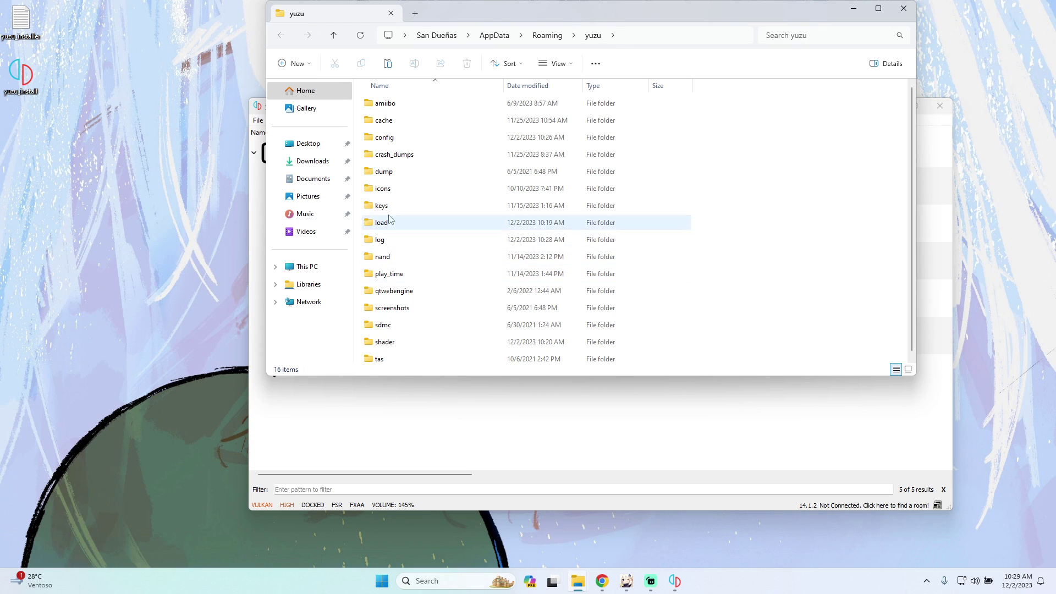
double_click(383, 207)
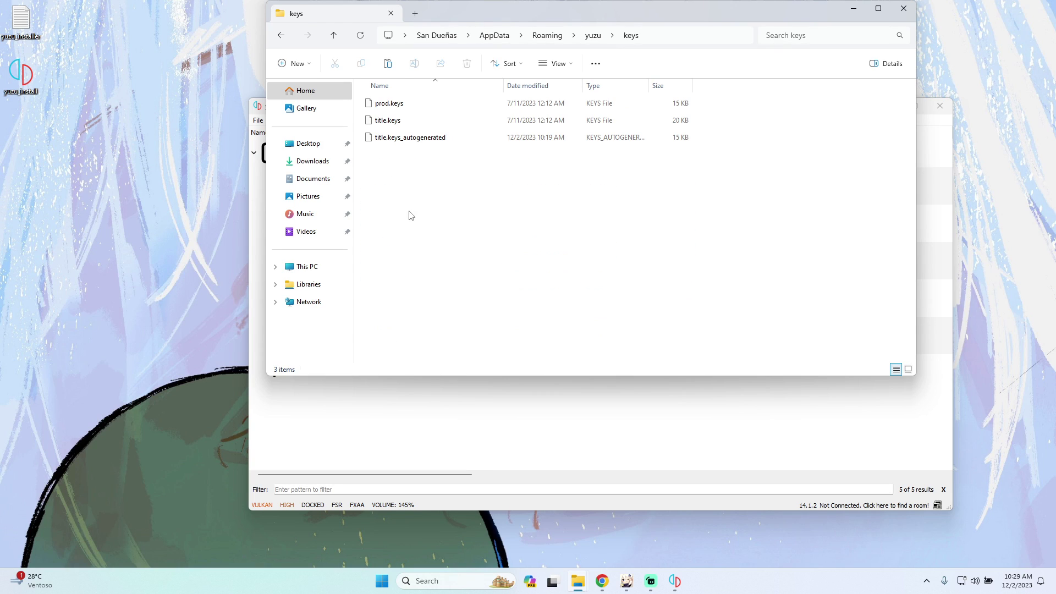
right_click(414, 213)
click(424, 225)
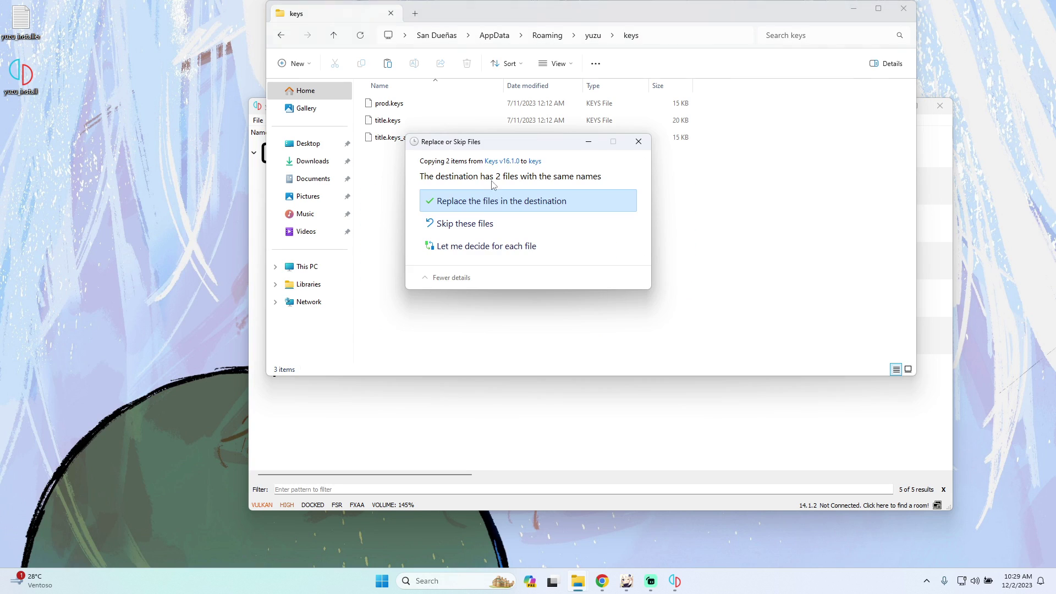
click(461, 200)
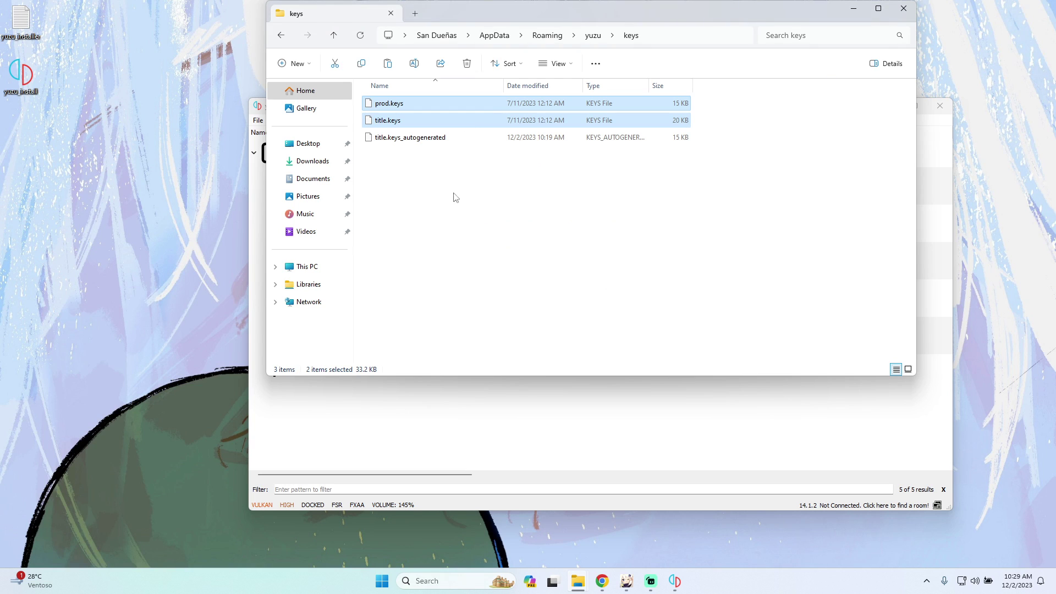
click(903, 10)
click(889, 107)
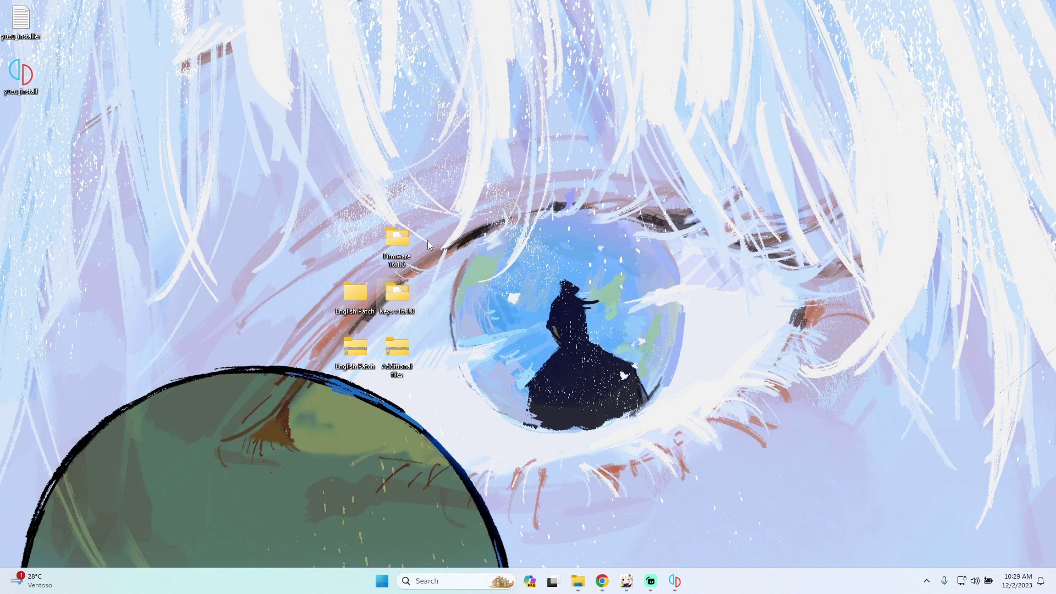
Copy all 229 files from the Firmware 16.1.0 folder
double_click(397, 244)
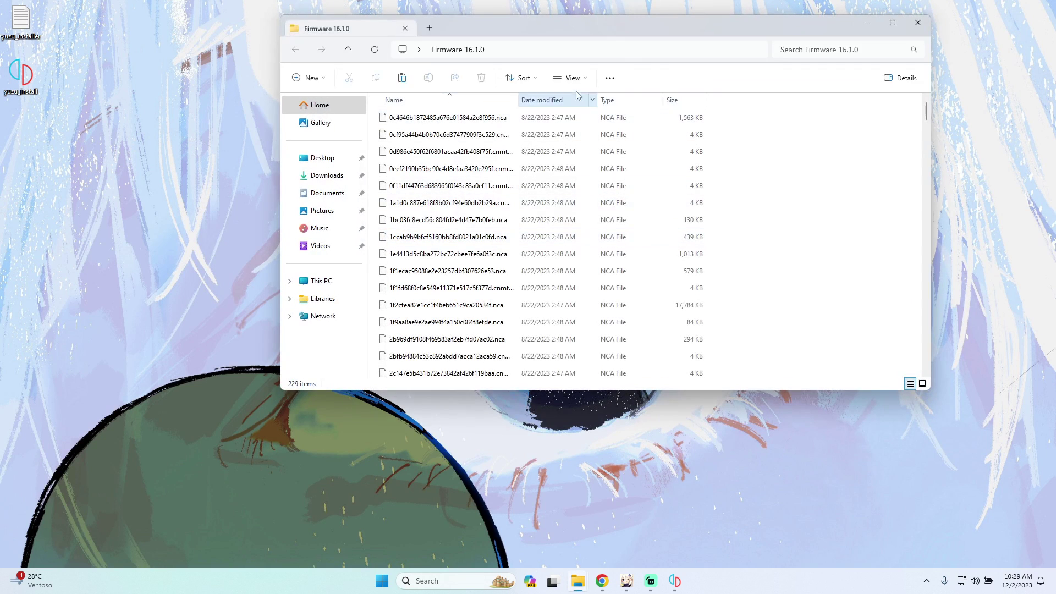
click(610, 77)
click(552, 148)
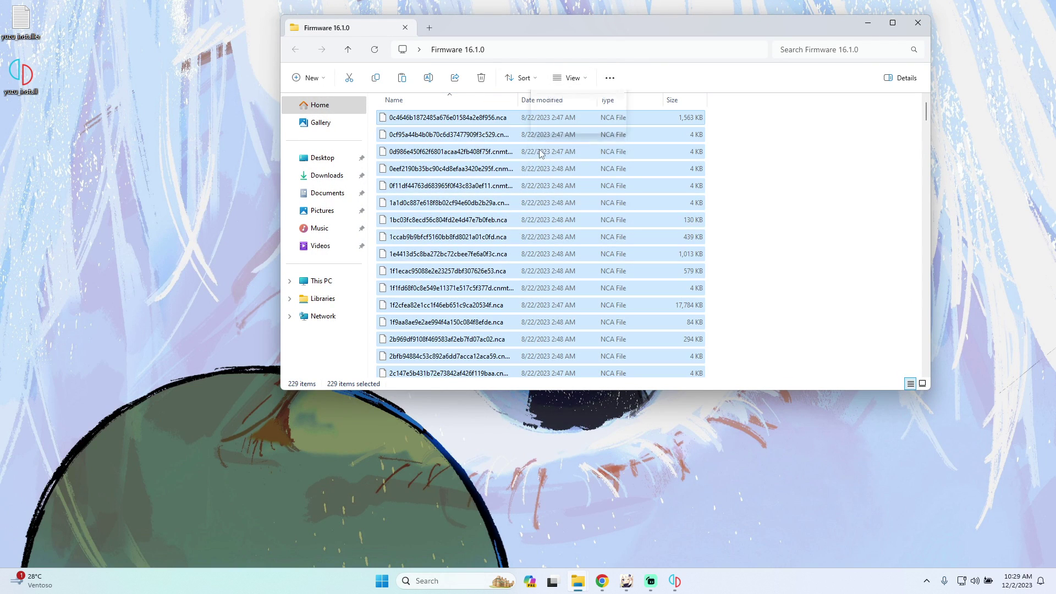
click(376, 77)
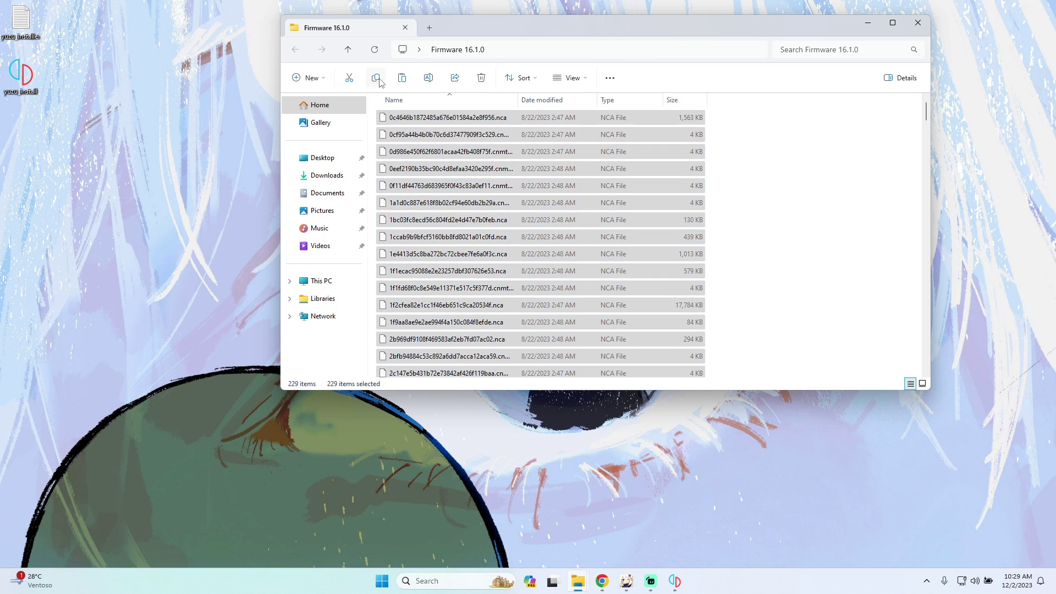
click(917, 22)
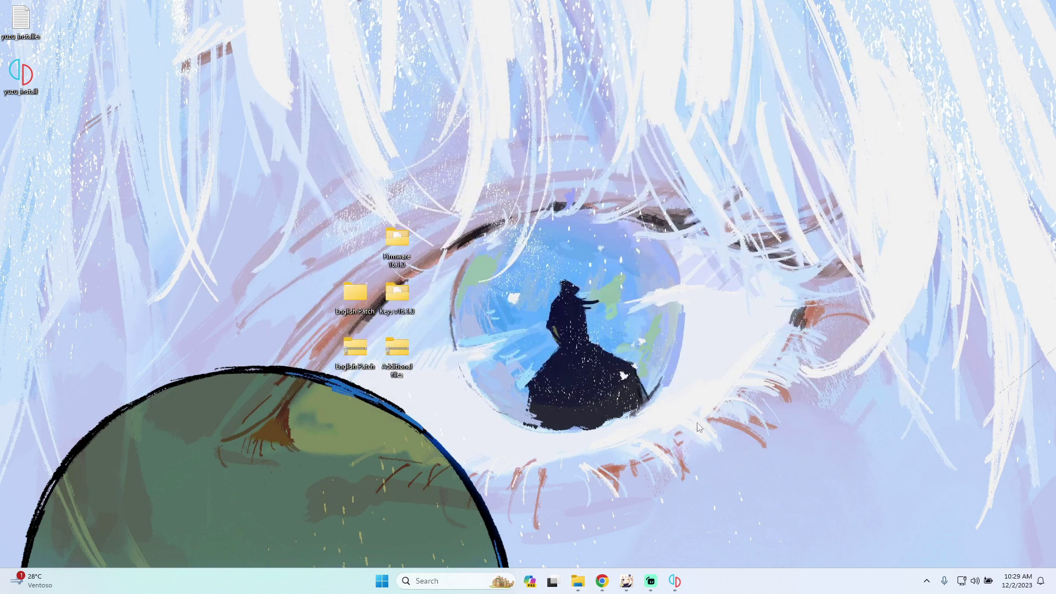
Paste the firmware into yuzu's nand/system/Contents/registered folder, replacing existing files
click(673, 581)
click(258, 120)
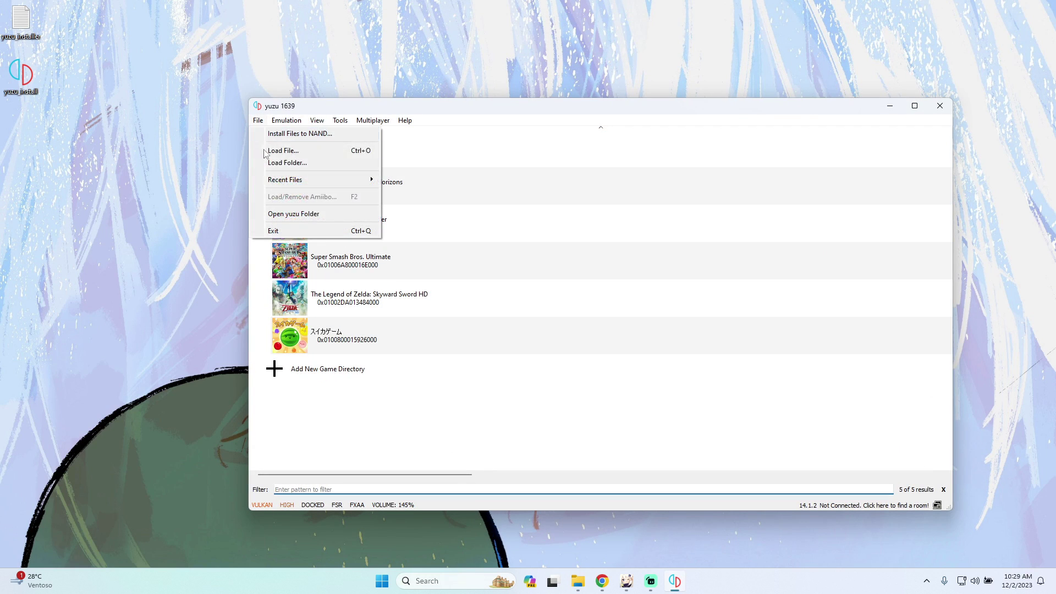
click(281, 214)
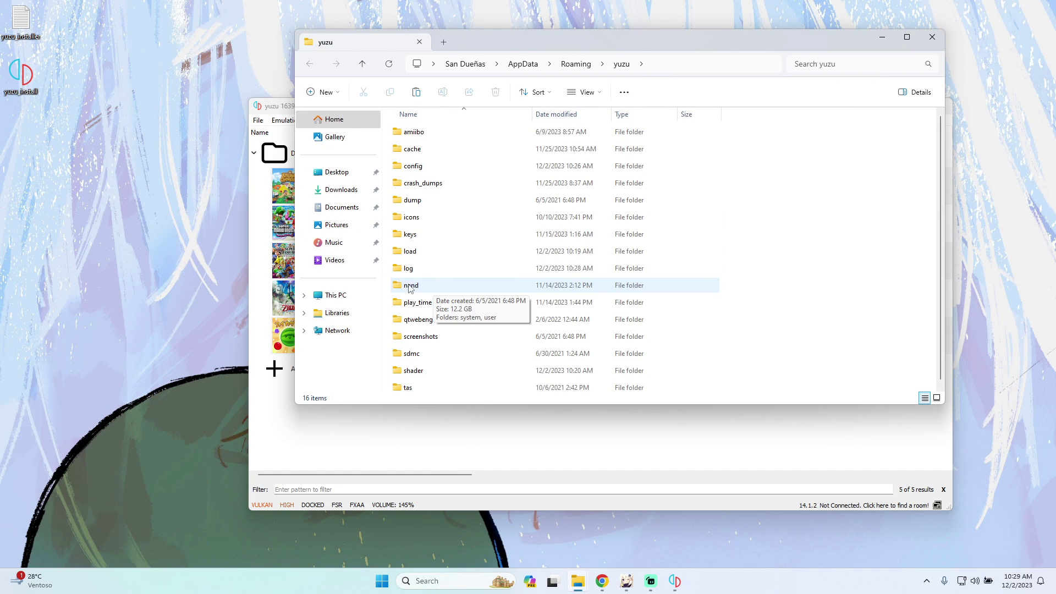
double_click(410, 286)
double_click(413, 149)
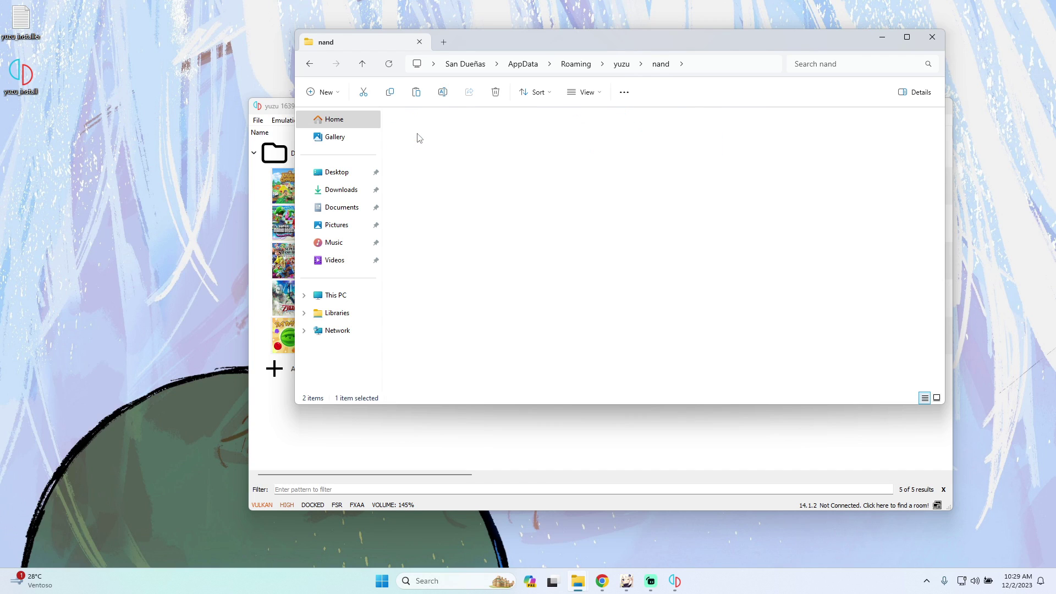
double_click(427, 135)
double_click(419, 149)
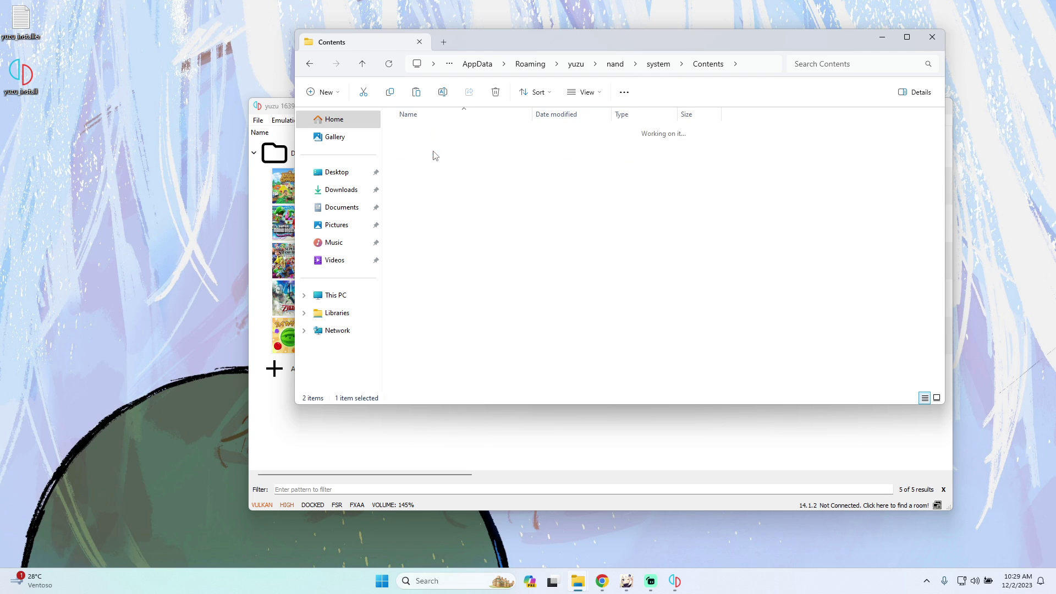
click(417, 94)
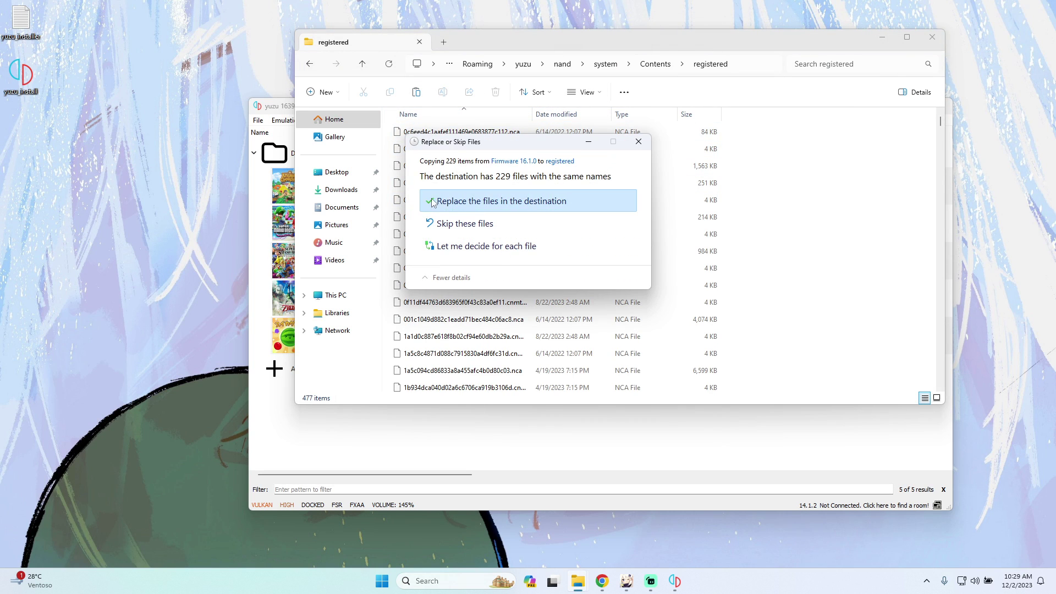
click(483, 201)
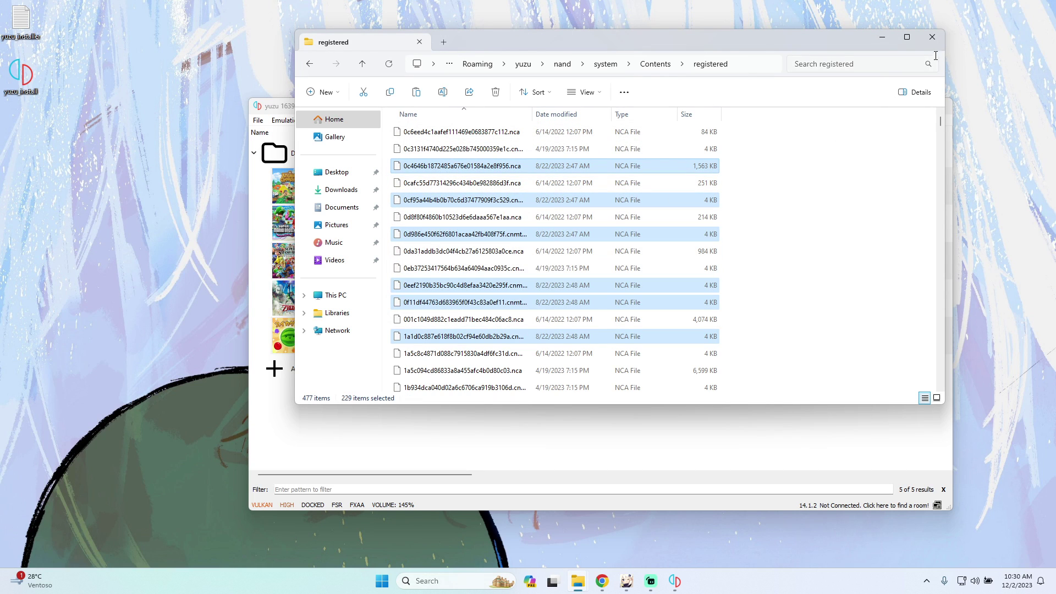
click(931, 37)
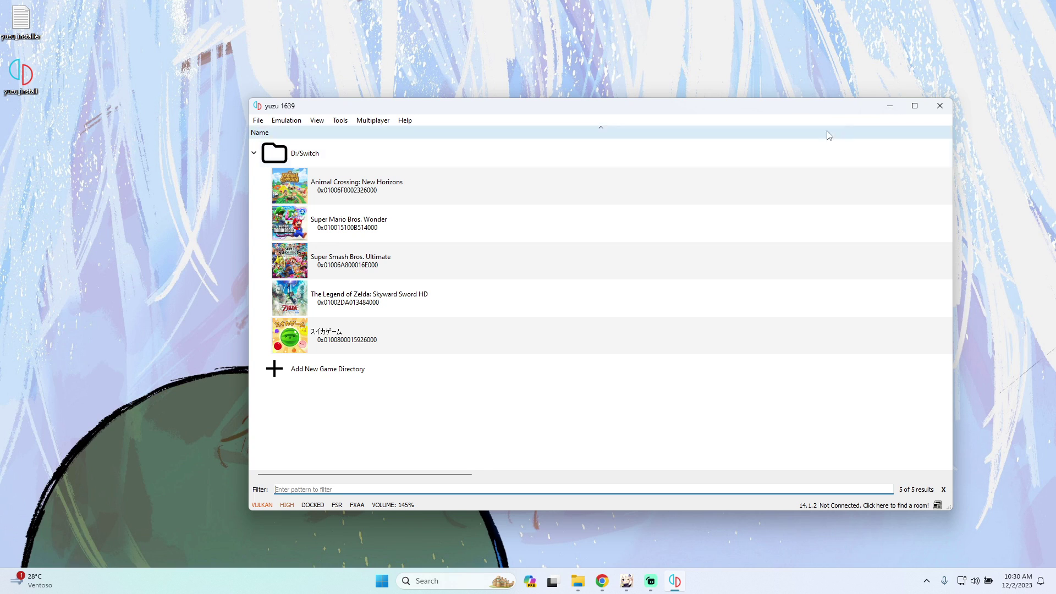
Check that the extracted English Patch folder contains a romfs folder
click(889, 107)
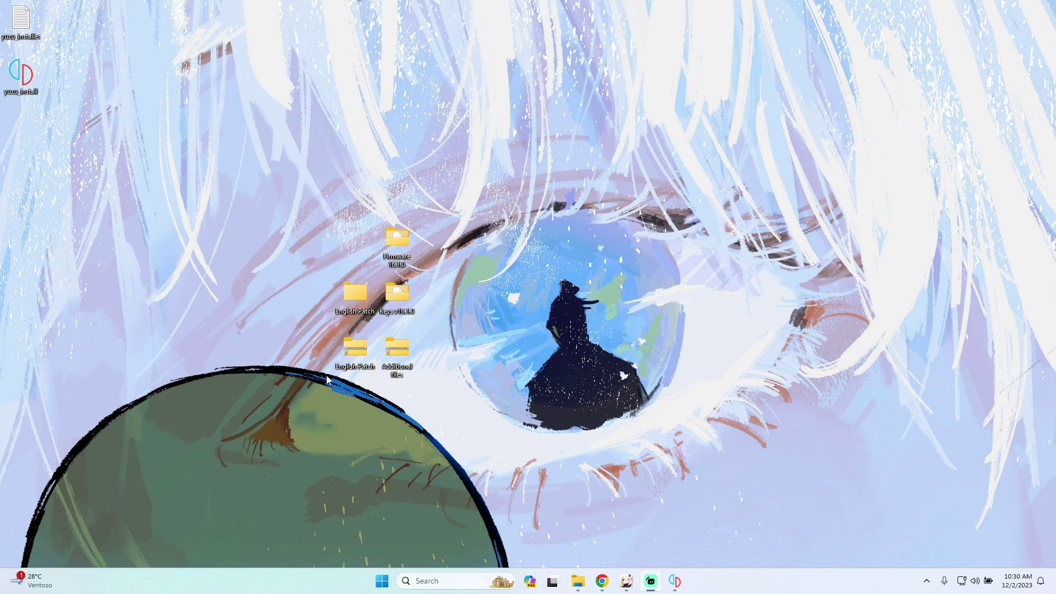
drag(336, 331, 364, 385)
right_click(362, 379)
click(408, 352)
right_click(408, 352)
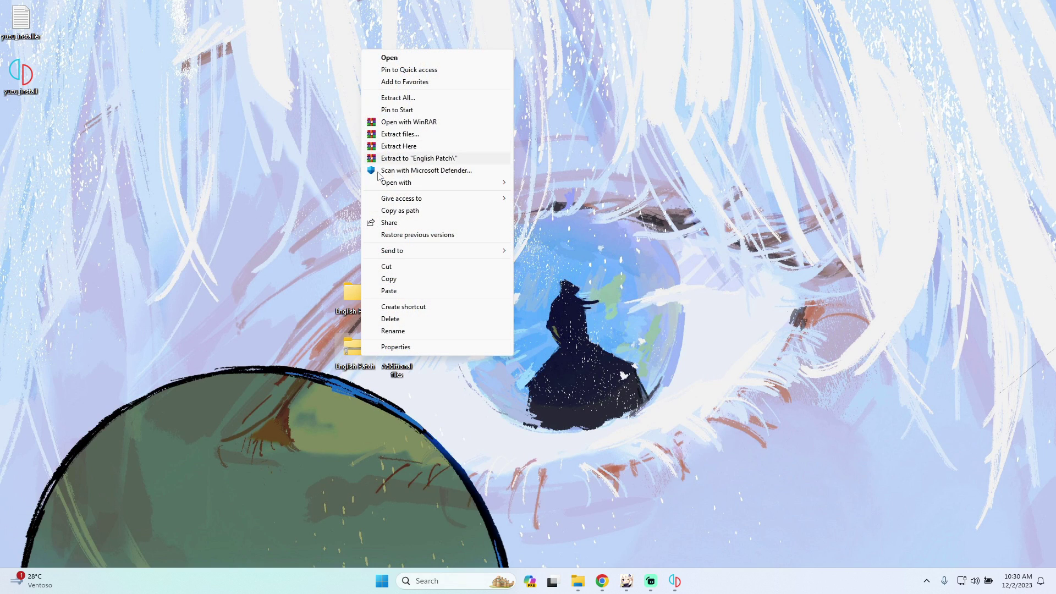
click(291, 268)
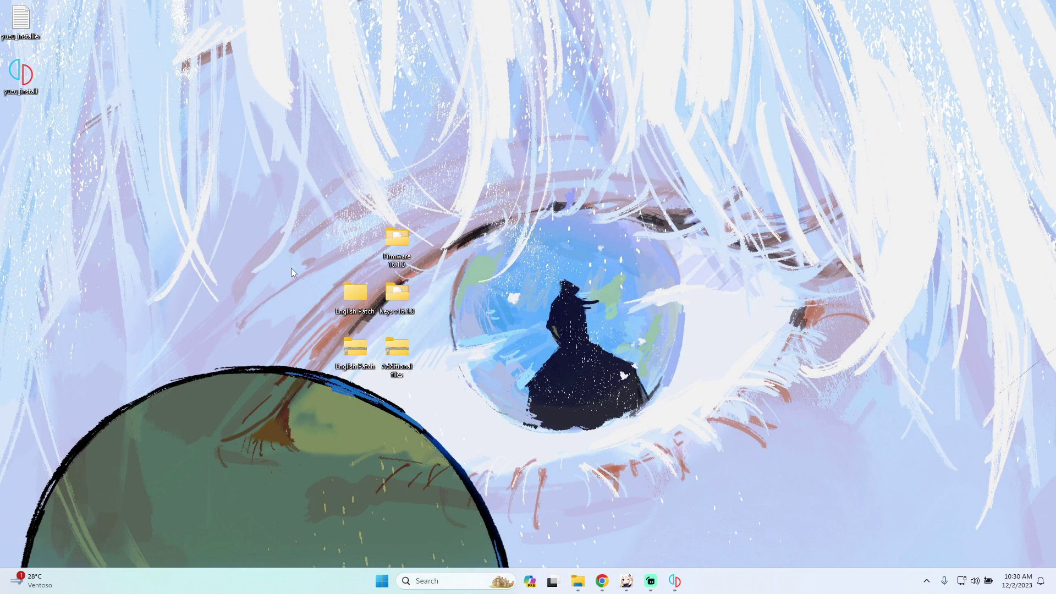
double_click(355, 294)
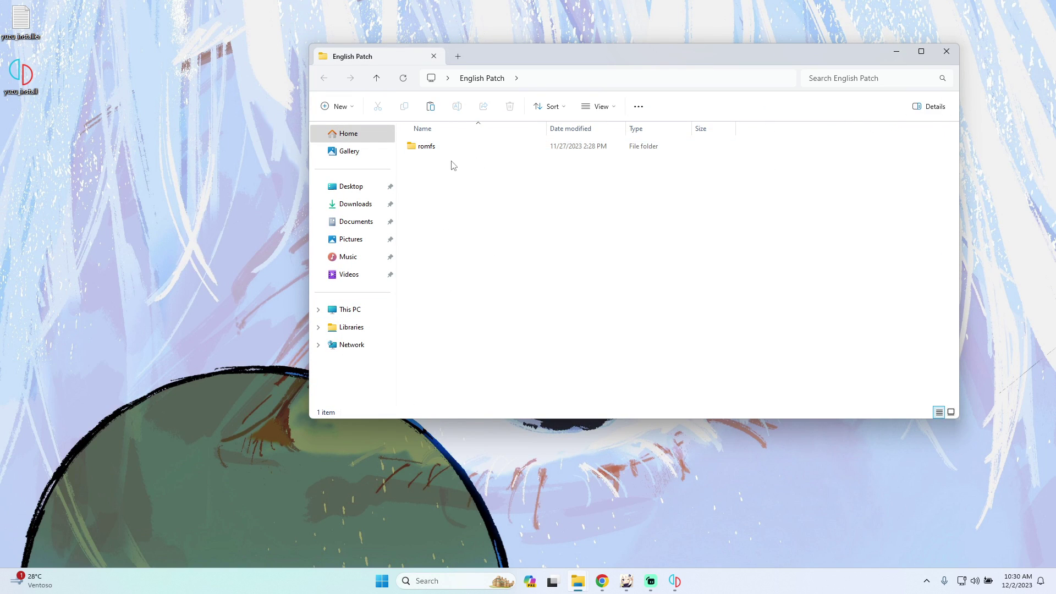
double_click(439, 147)
click(946, 51)
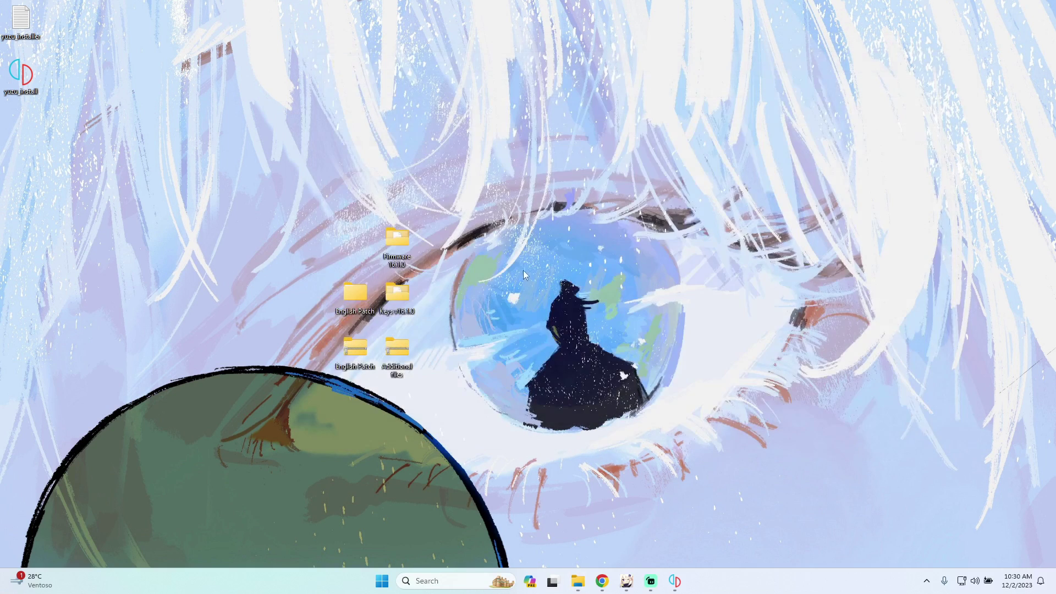
Copy the English Patch folder and bring yuzu back up
right_click(359, 299)
click(410, 444)
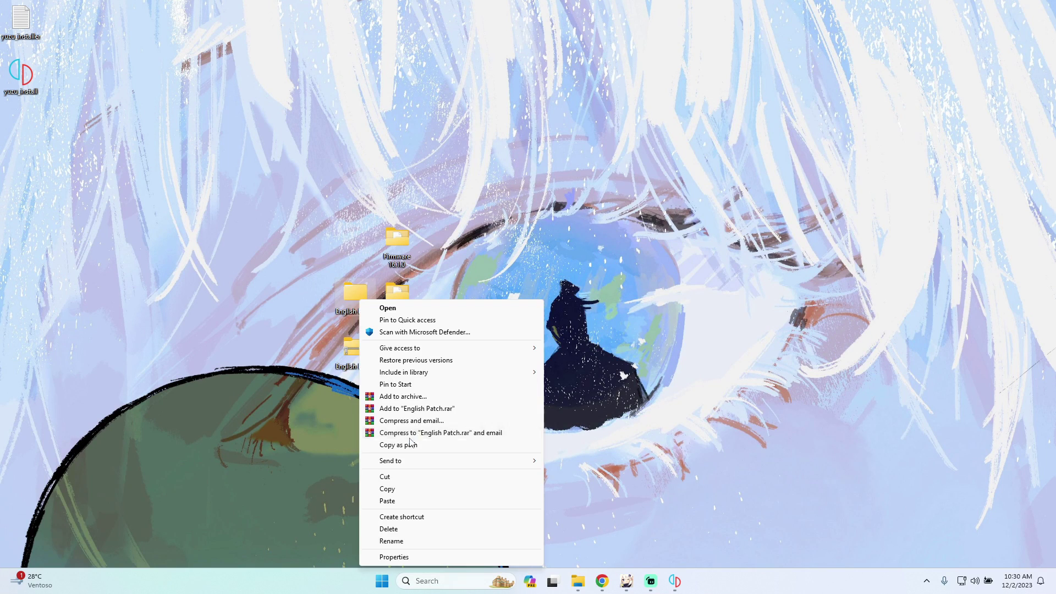
click(384, 489)
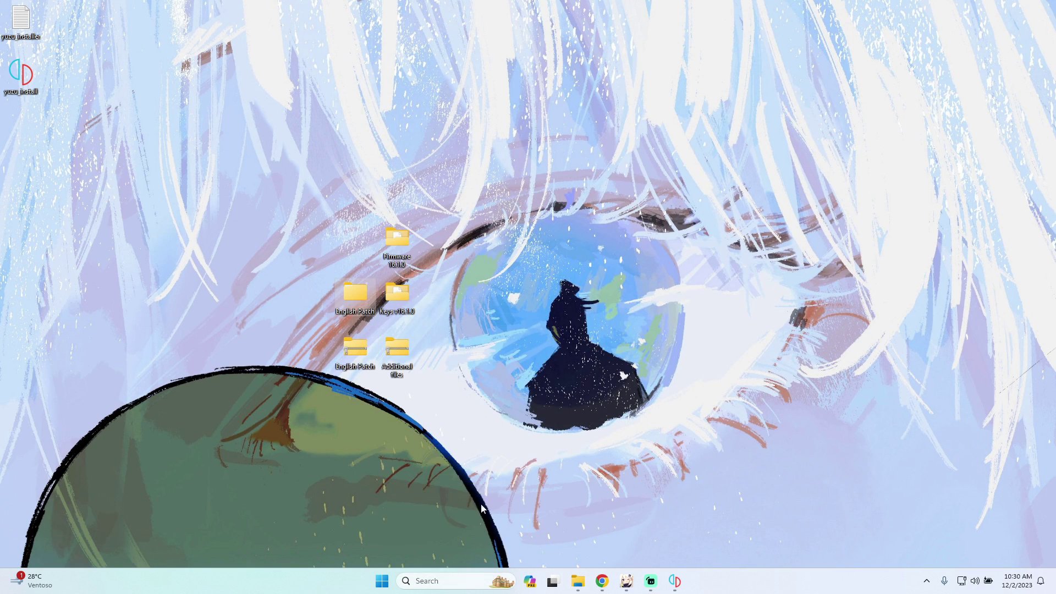
click(674, 581)
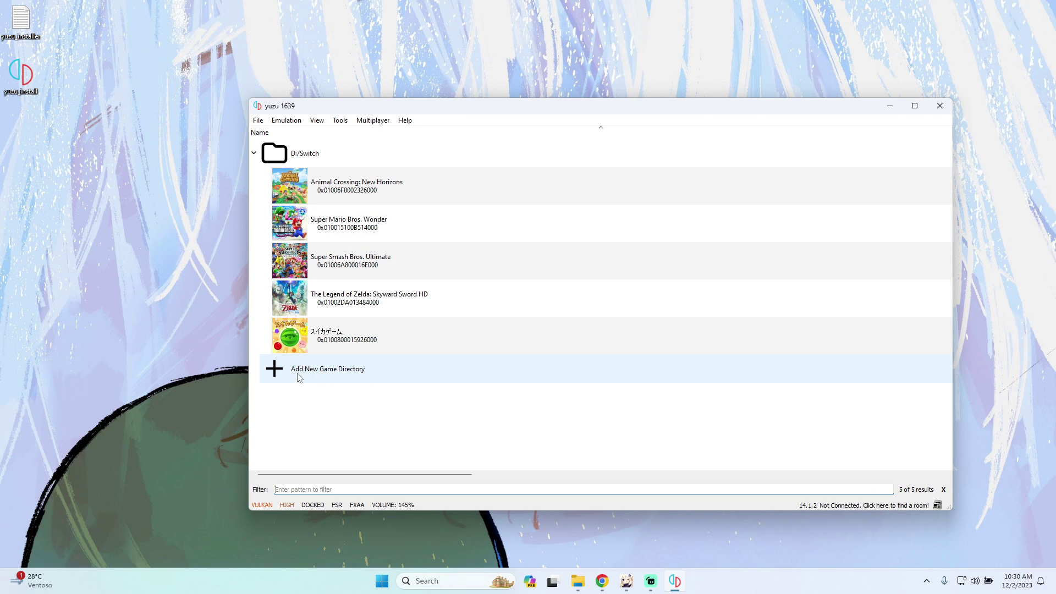
double_click(326, 372)
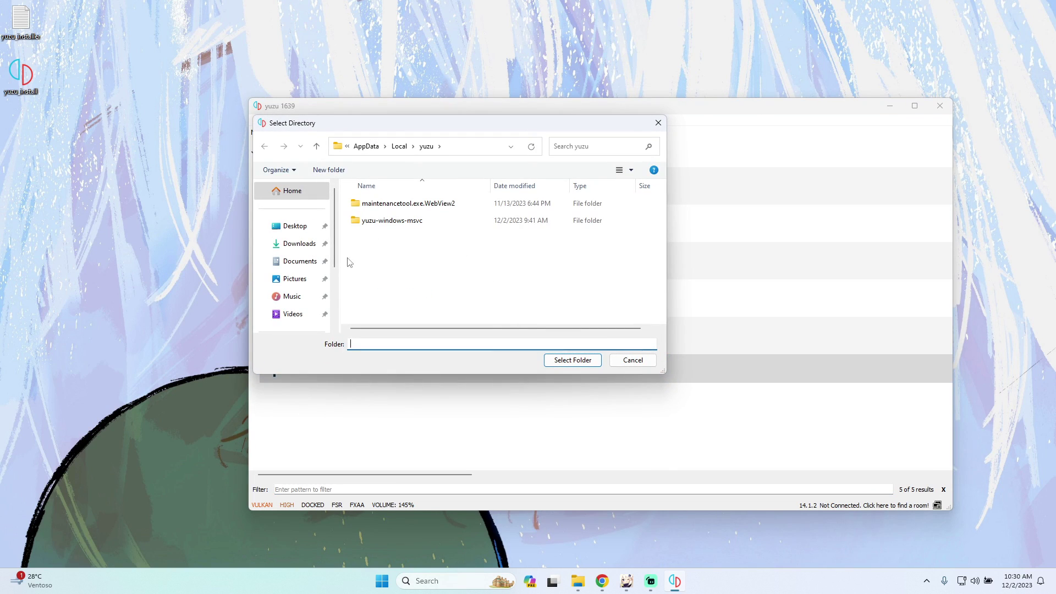
click(627, 360)
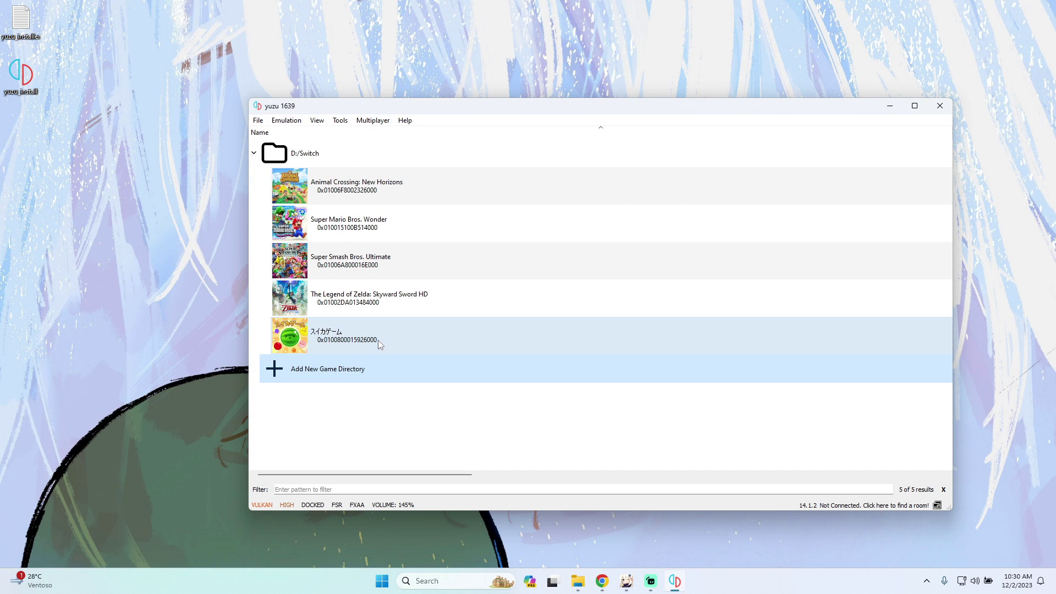
click(332, 344)
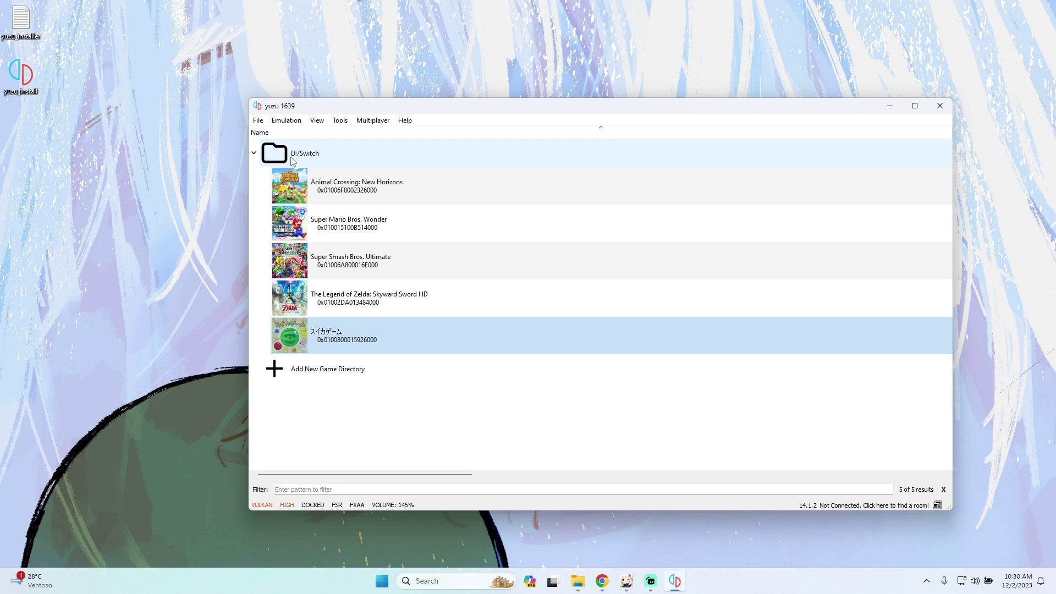
right_click(333, 341)
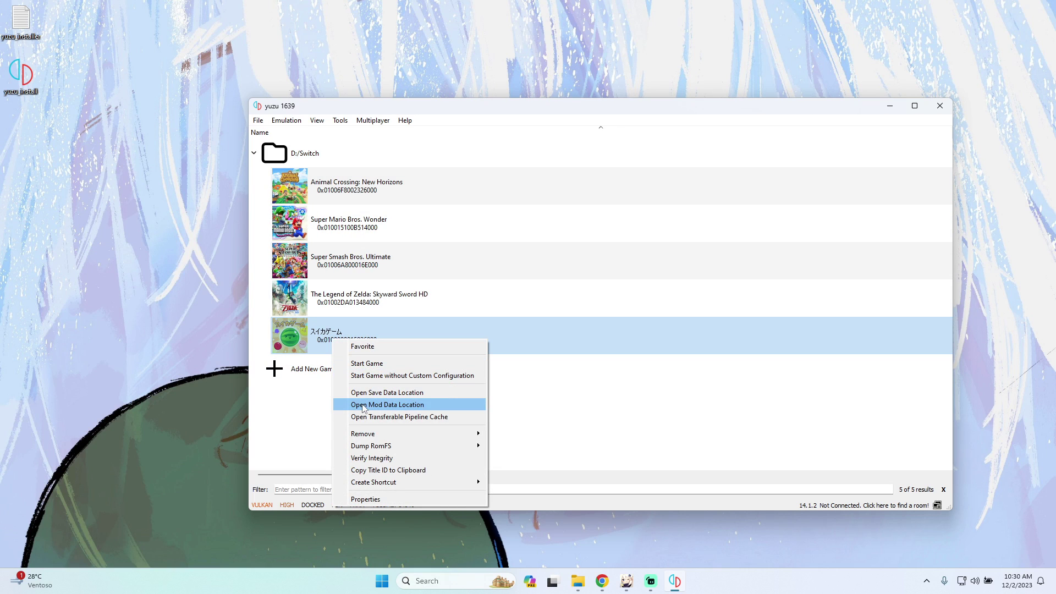
click(383, 407)
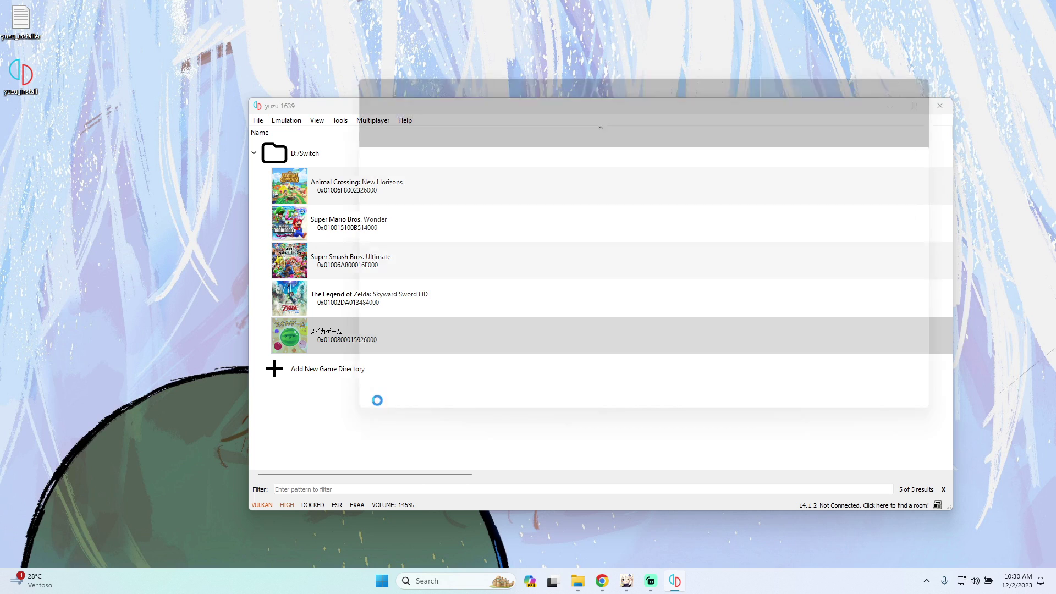
right_click(451, 197)
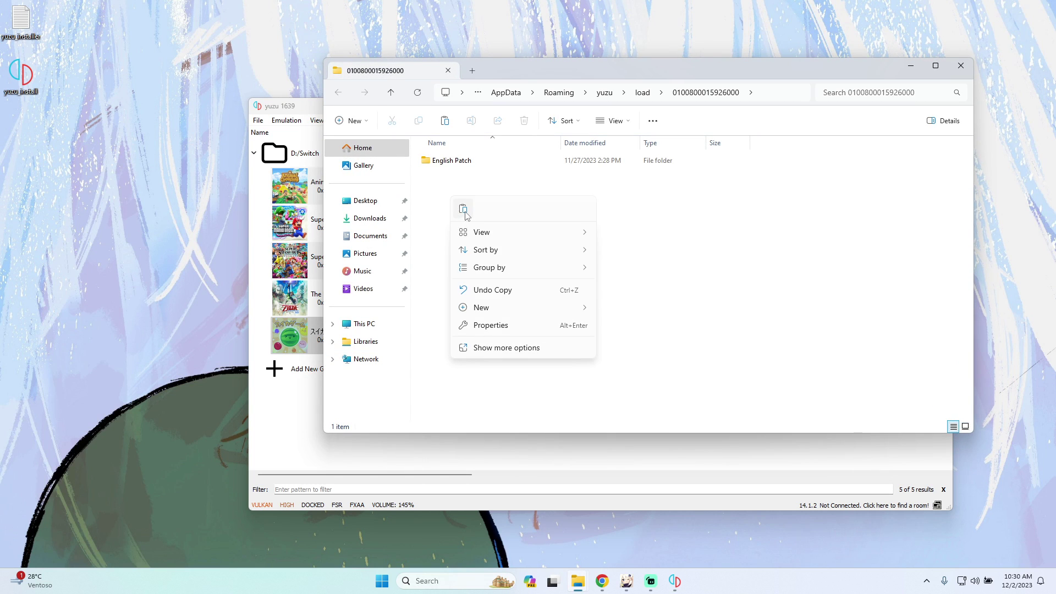
click(464, 210)
key(Return)
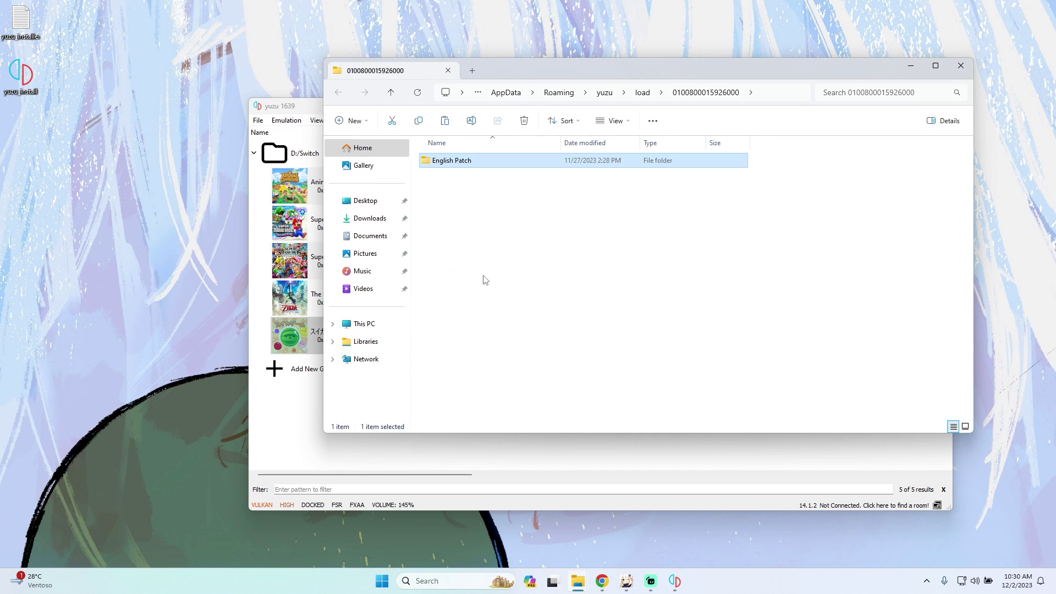
click(961, 65)
Verify スイカゲーム's Properties list English Patch as an enabled add-on, then cancel
right_click(384, 319)
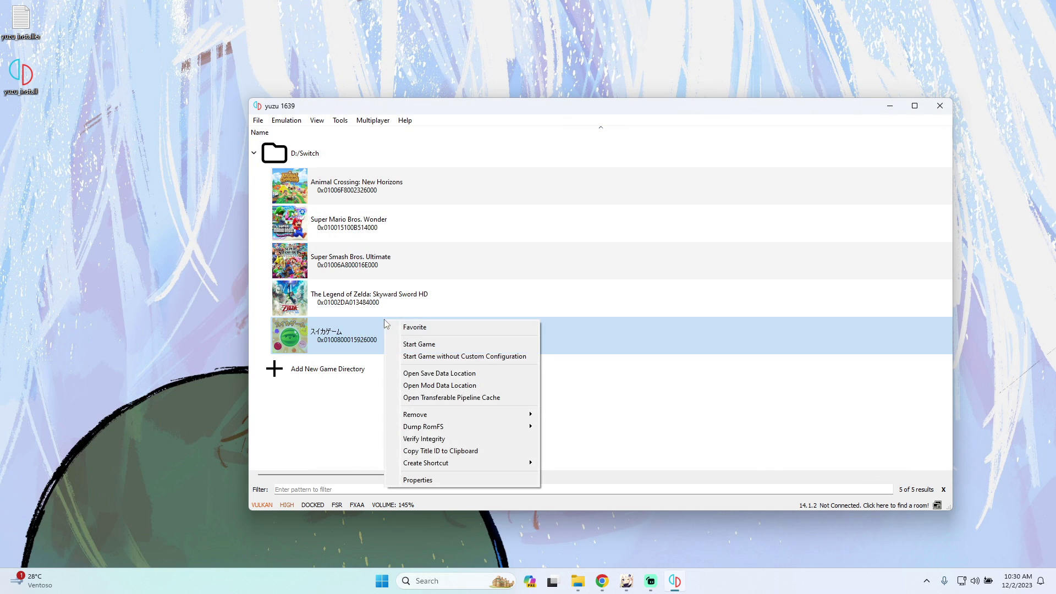
click(421, 479)
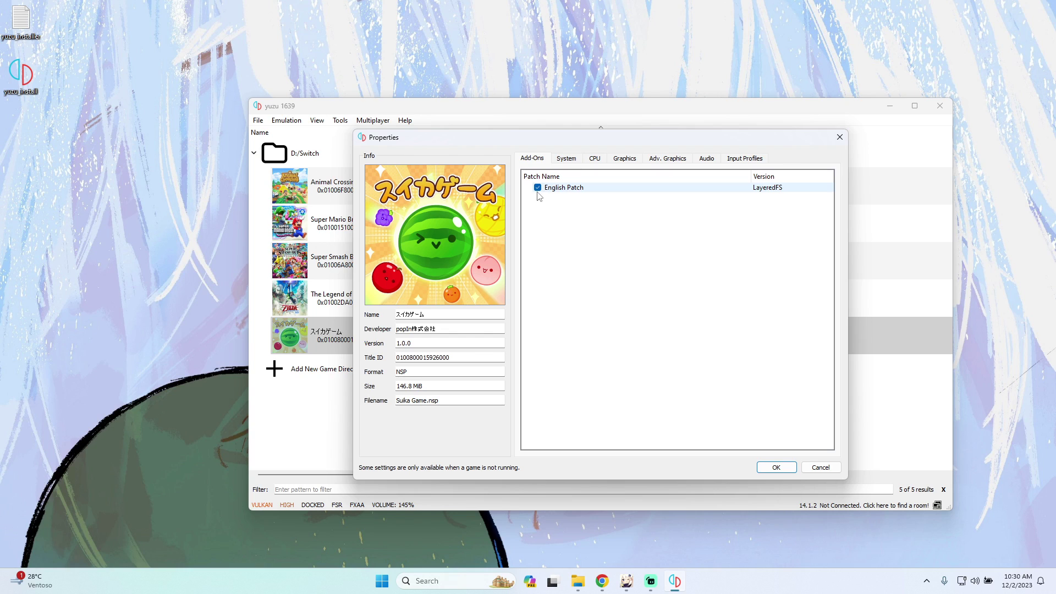
click(809, 466)
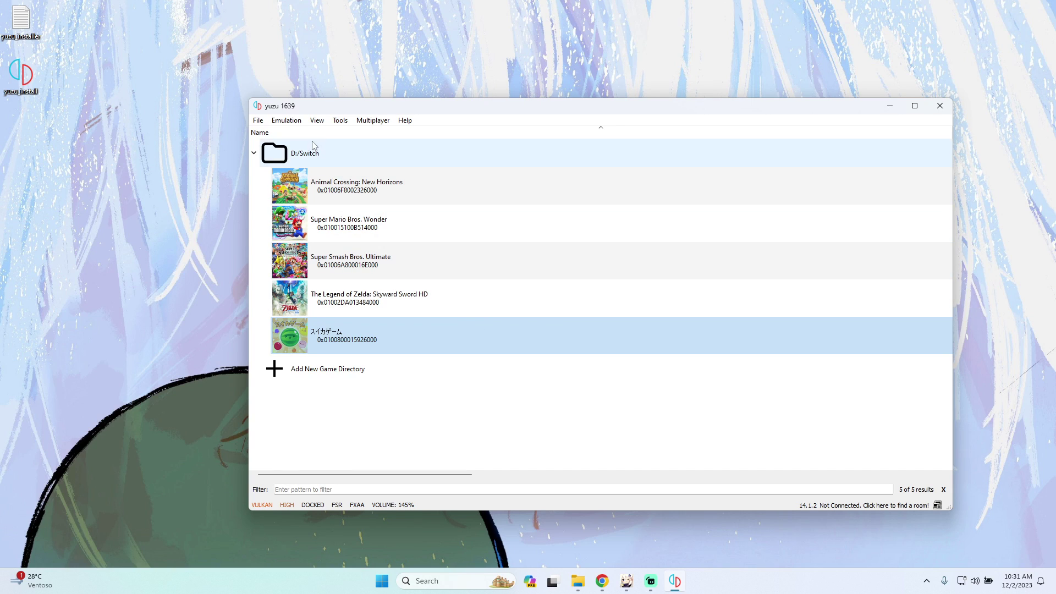
Open Emulation > Configure and move through System and CPU to the Graphics page
click(286, 120)
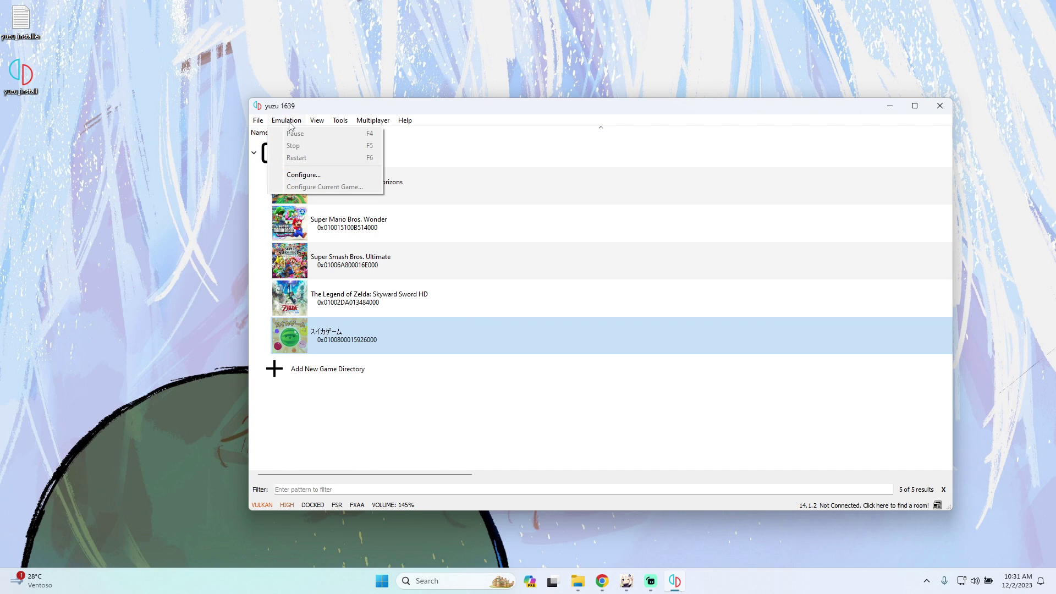
click(306, 176)
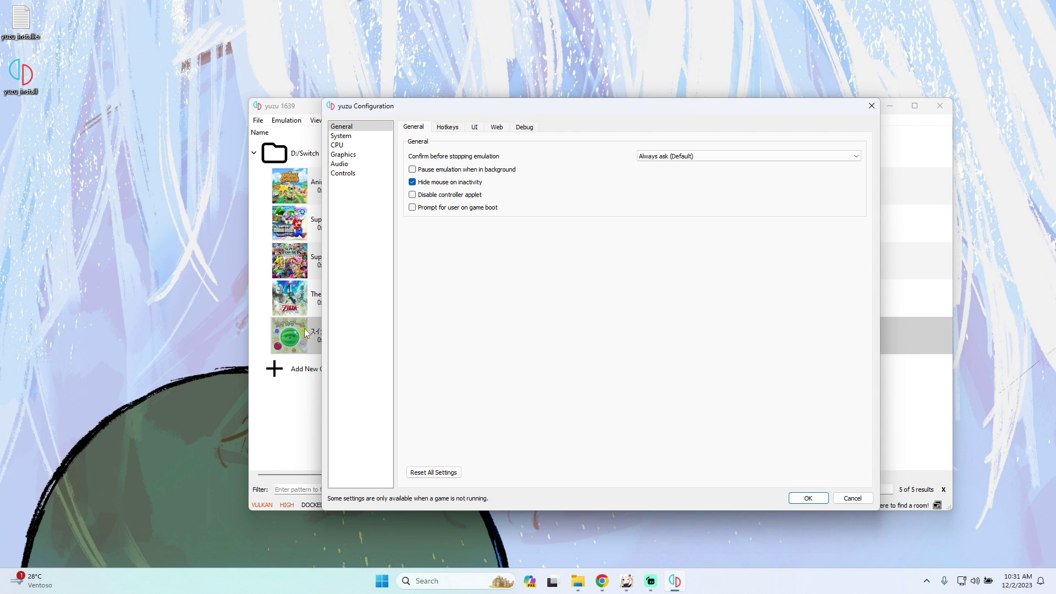
click(367, 137)
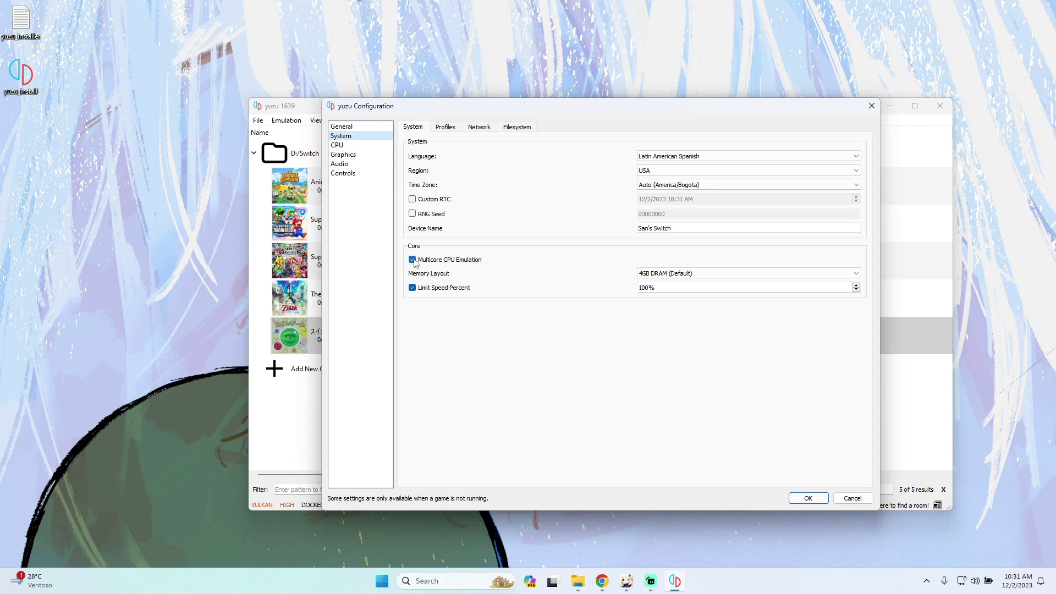
click(336, 145)
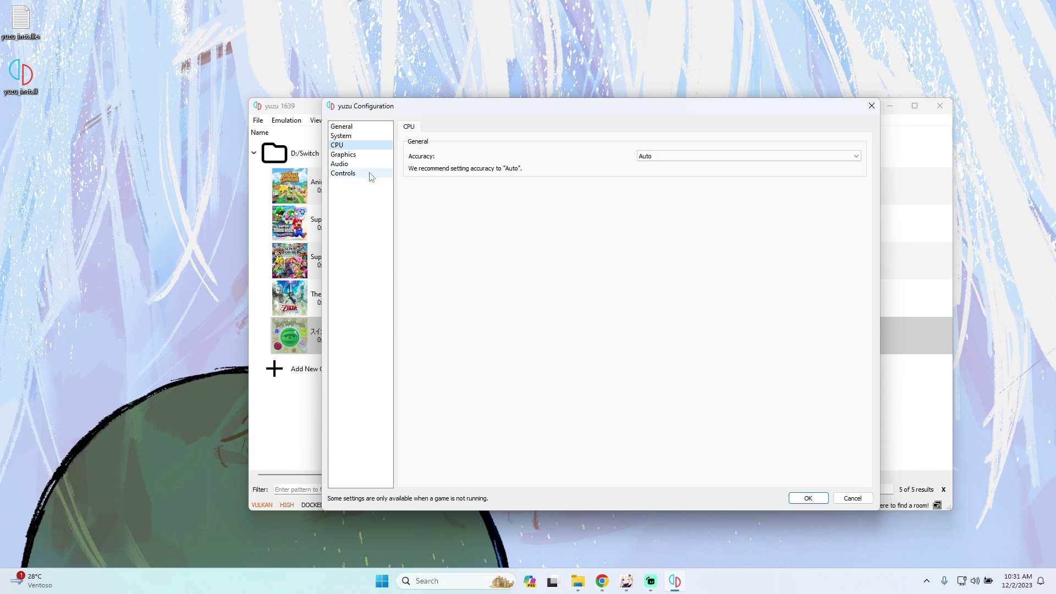
click(357, 156)
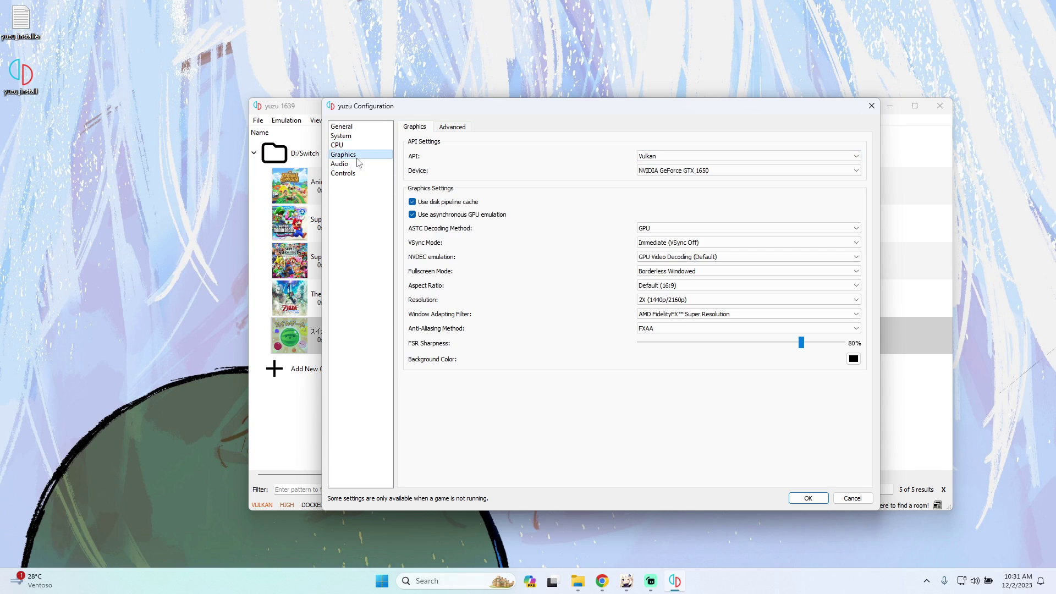
Keep Vulkan as the graphics API and 2X resolution, then view the Advanced graphics settings
click(663, 159)
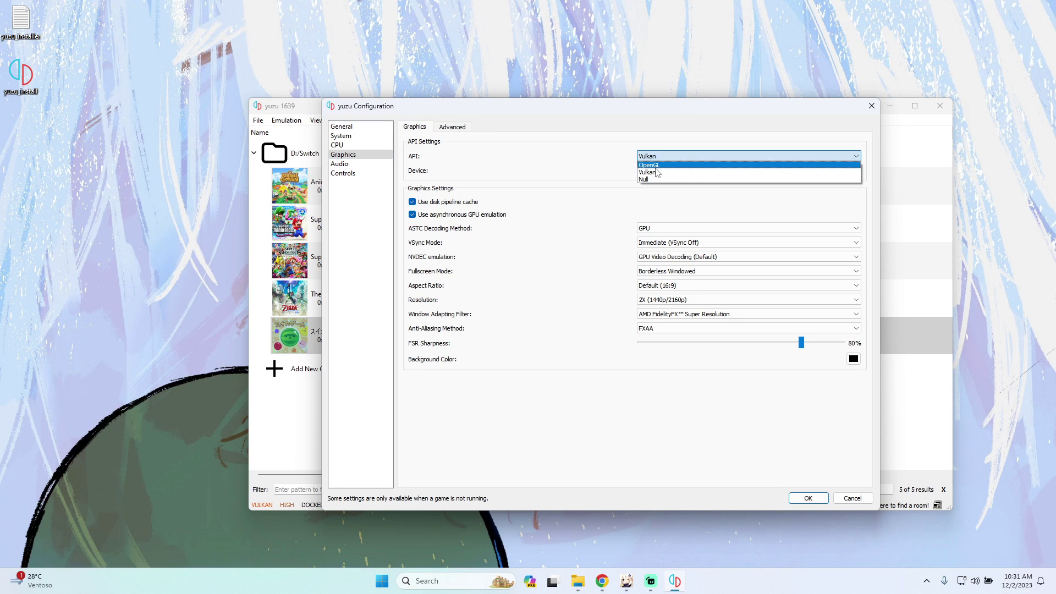
click(657, 172)
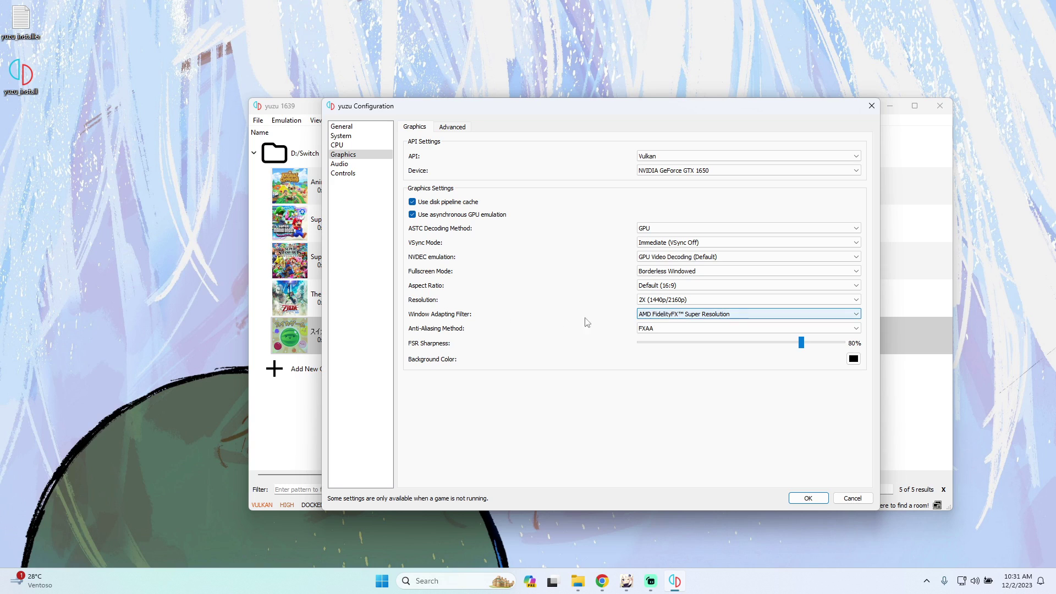
click(649, 300)
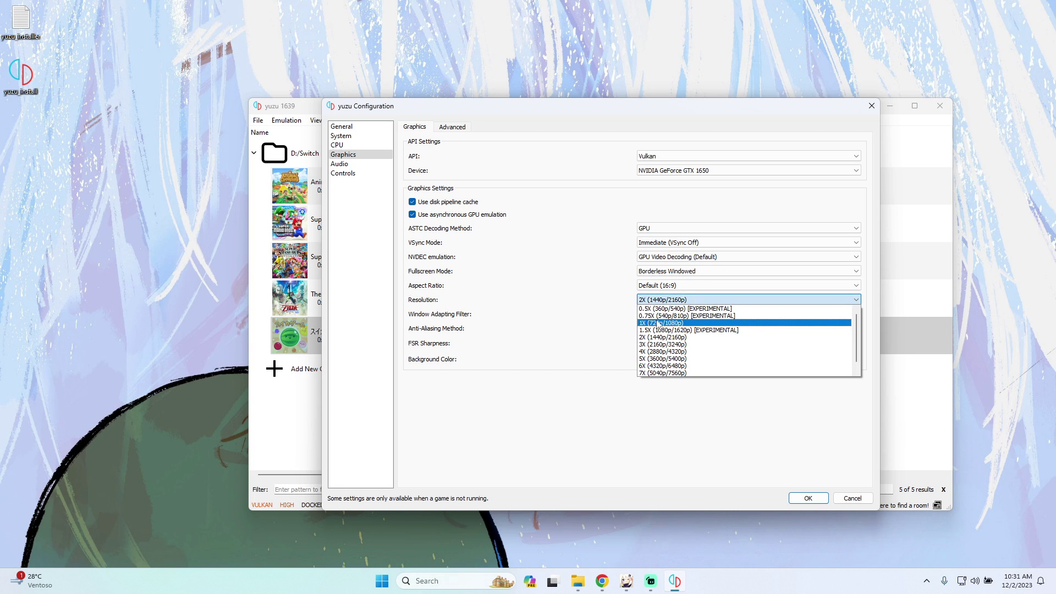
click(657, 299)
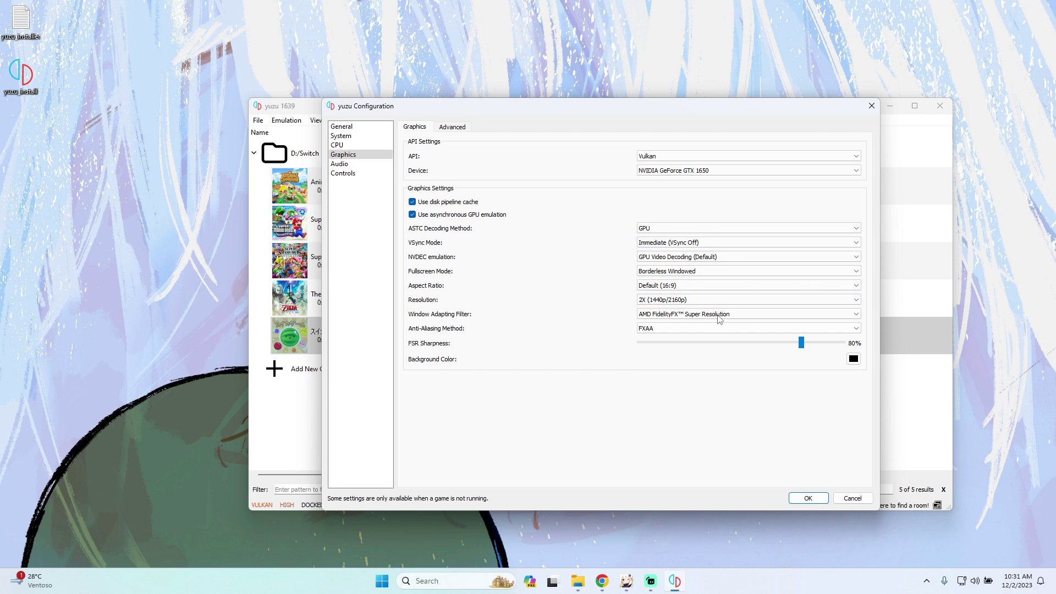
click(452, 127)
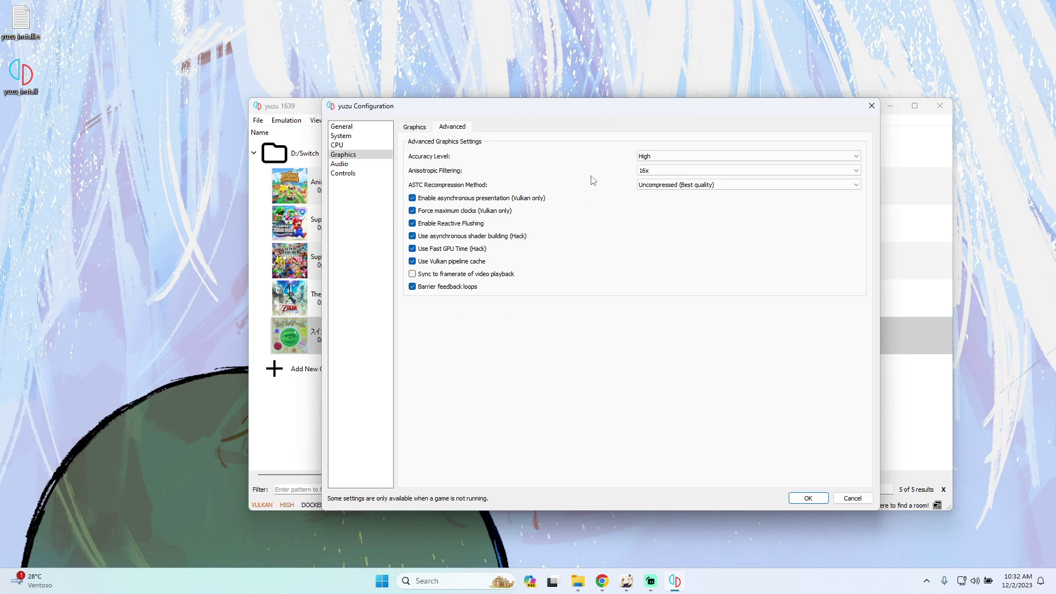
click(652, 171)
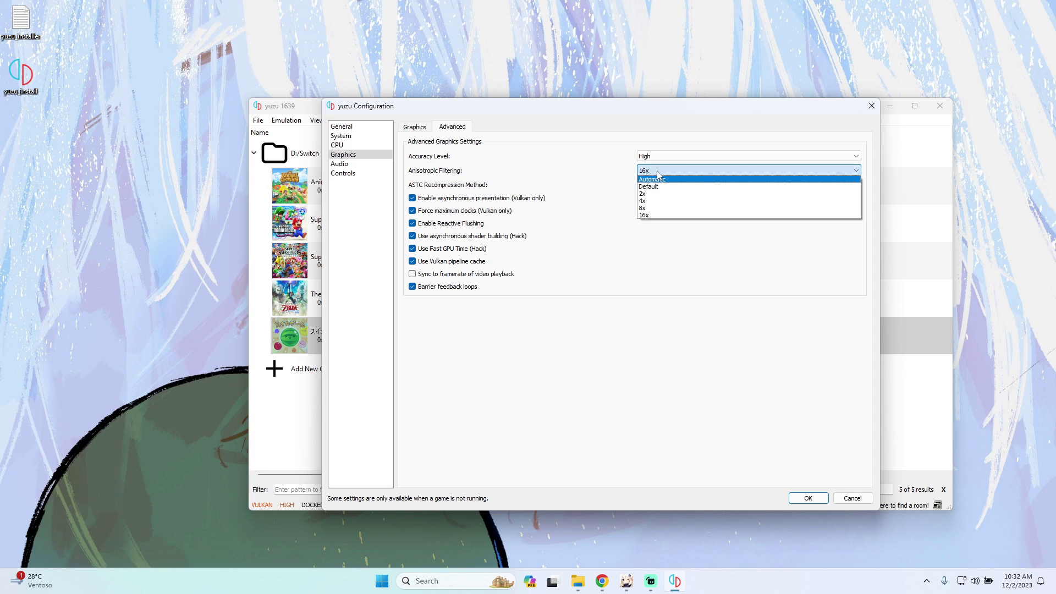
click(655, 172)
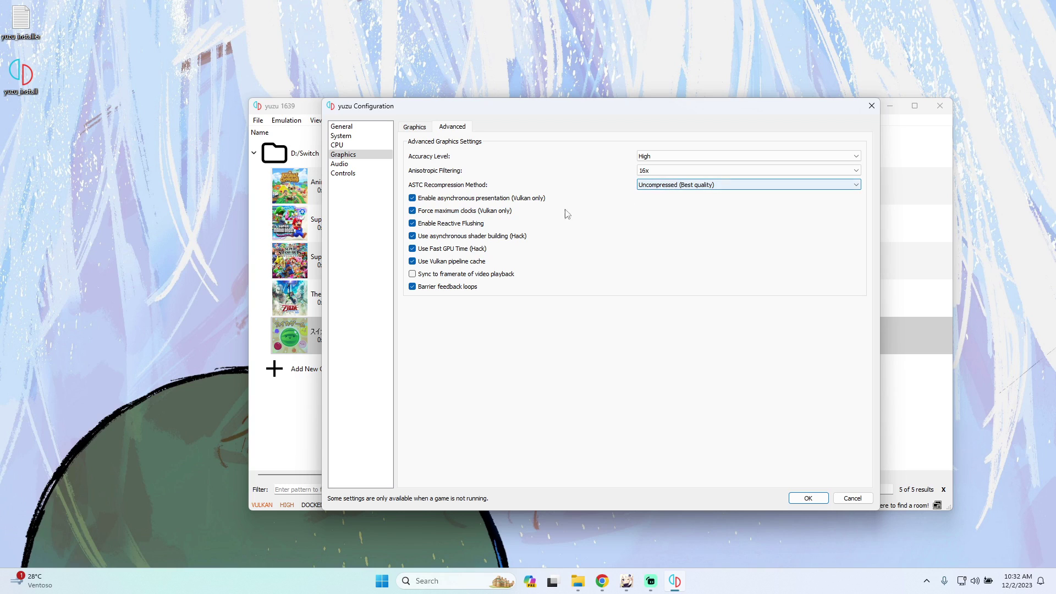
click(468, 200)
click(462, 212)
click(457, 236)
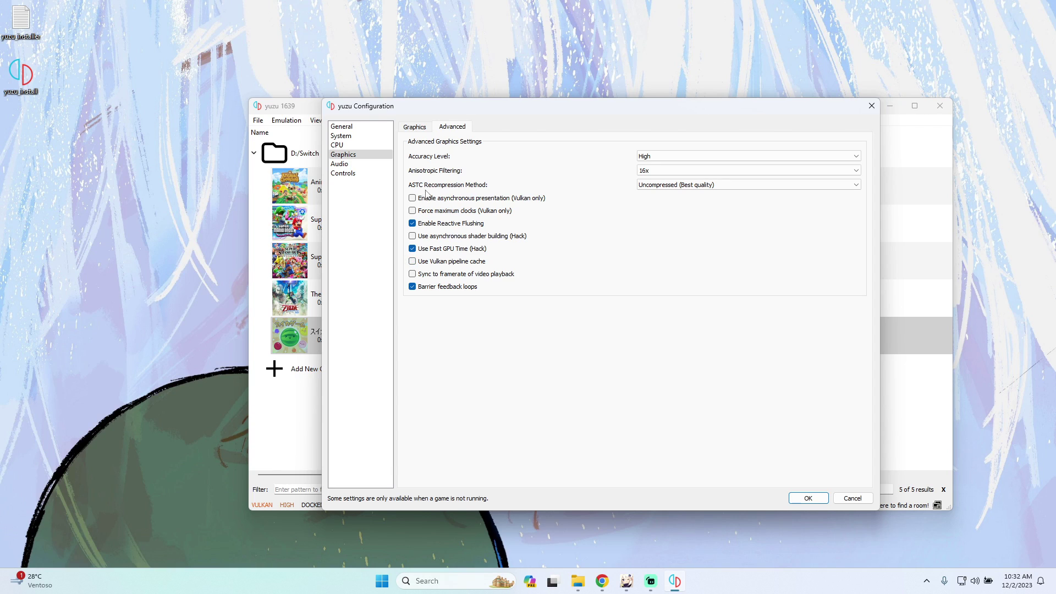
click(439, 261)
click(441, 237)
click(433, 212)
click(435, 199)
Review Audio, keep Xbox One Controller 0 as Player 1's input device, and apply with OK
click(366, 164)
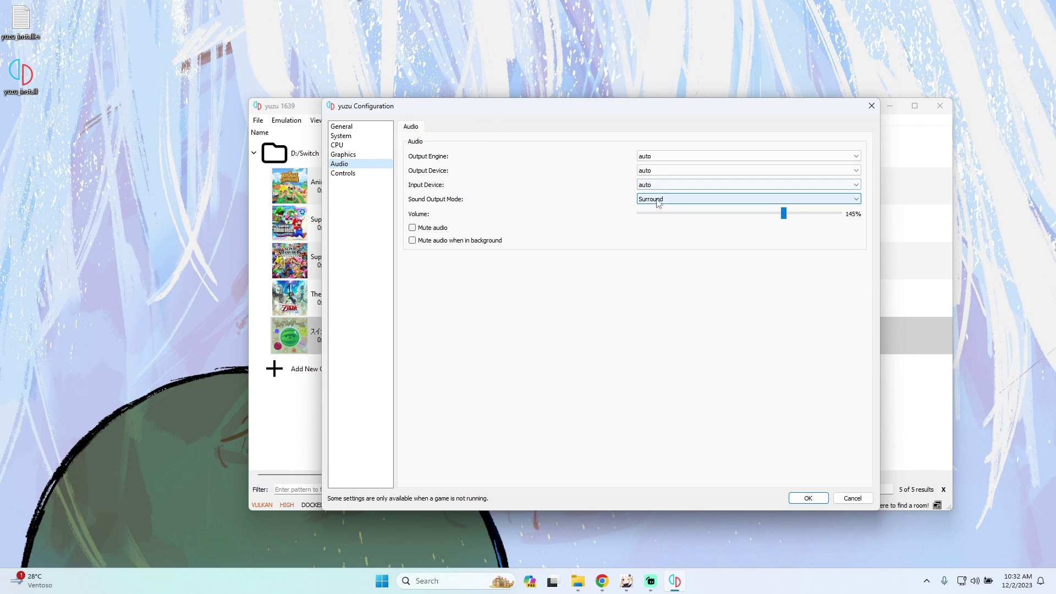
click(344, 173)
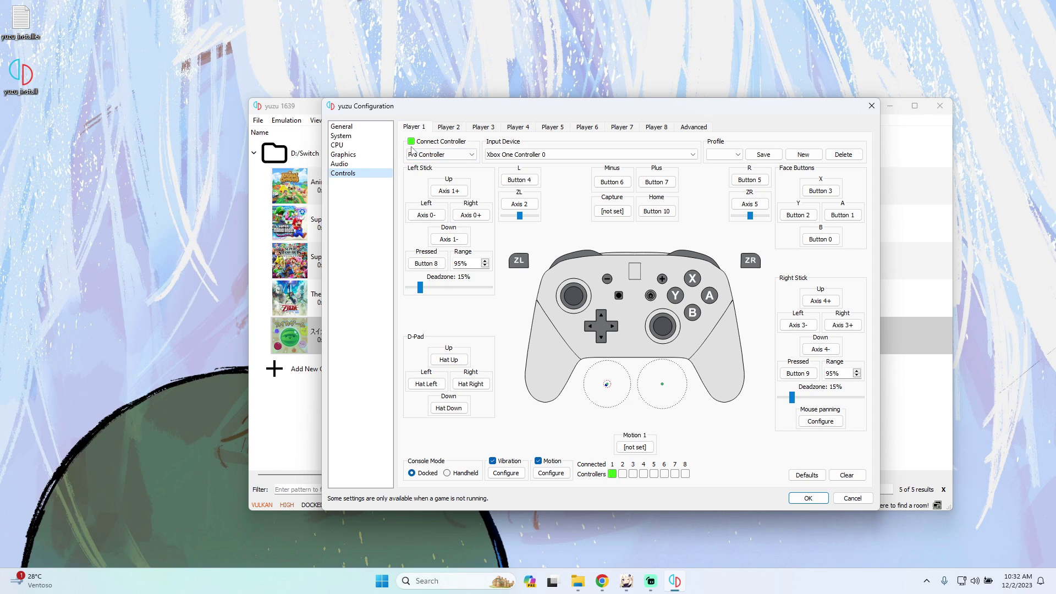
click(538, 155)
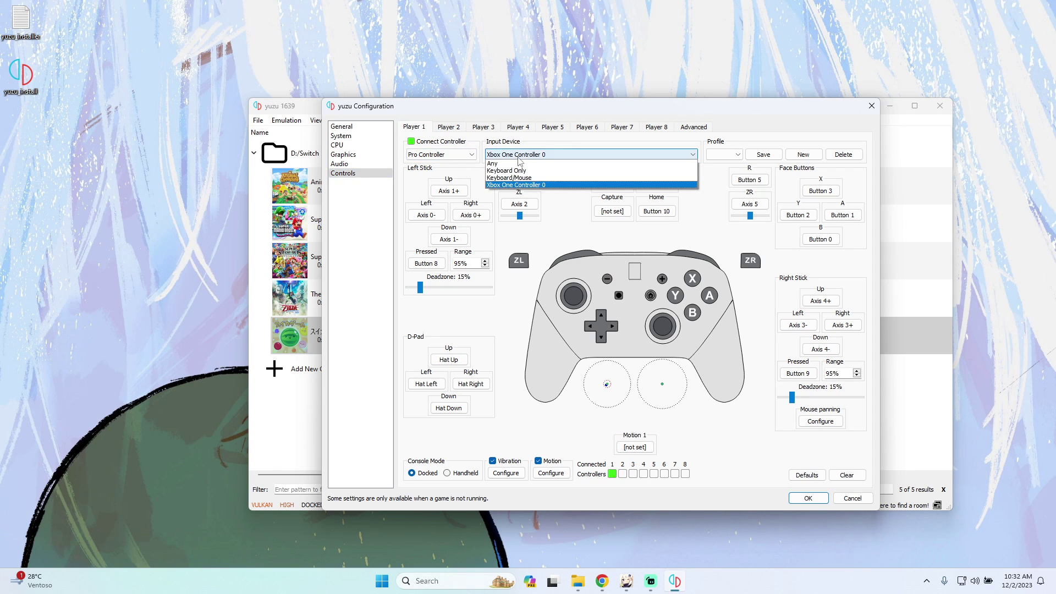
click(538, 157)
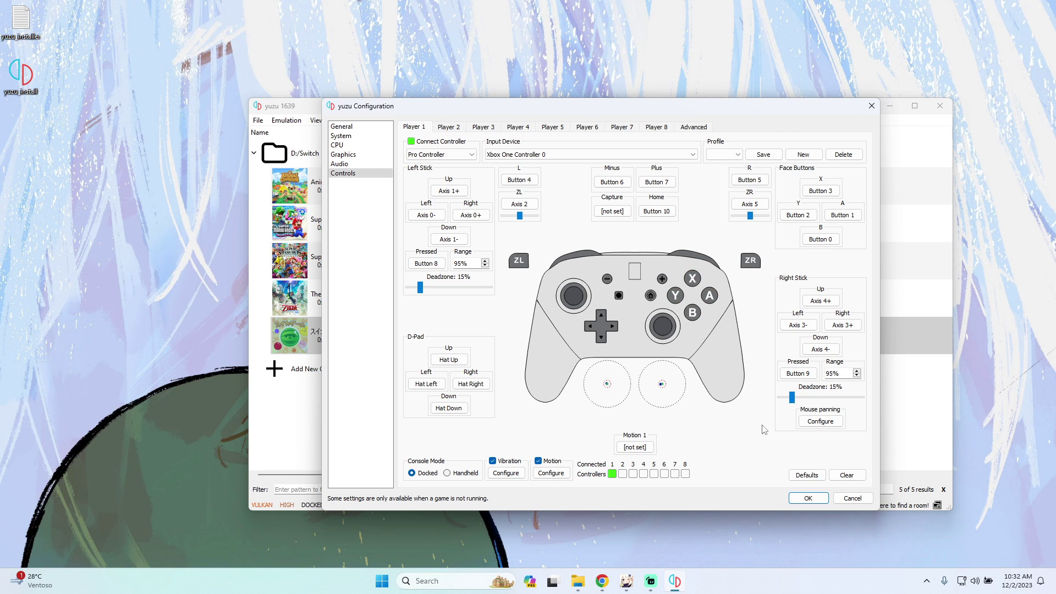
click(803, 499)
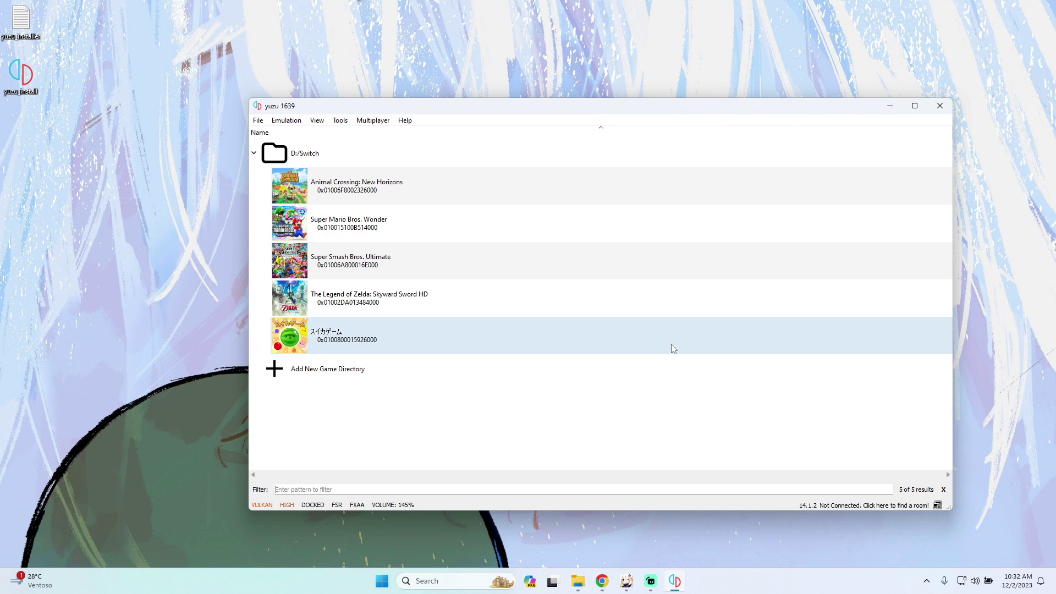
Nudge the yuzu window left and launch スイカゲーム from the game list
drag(499, 108, 458, 105)
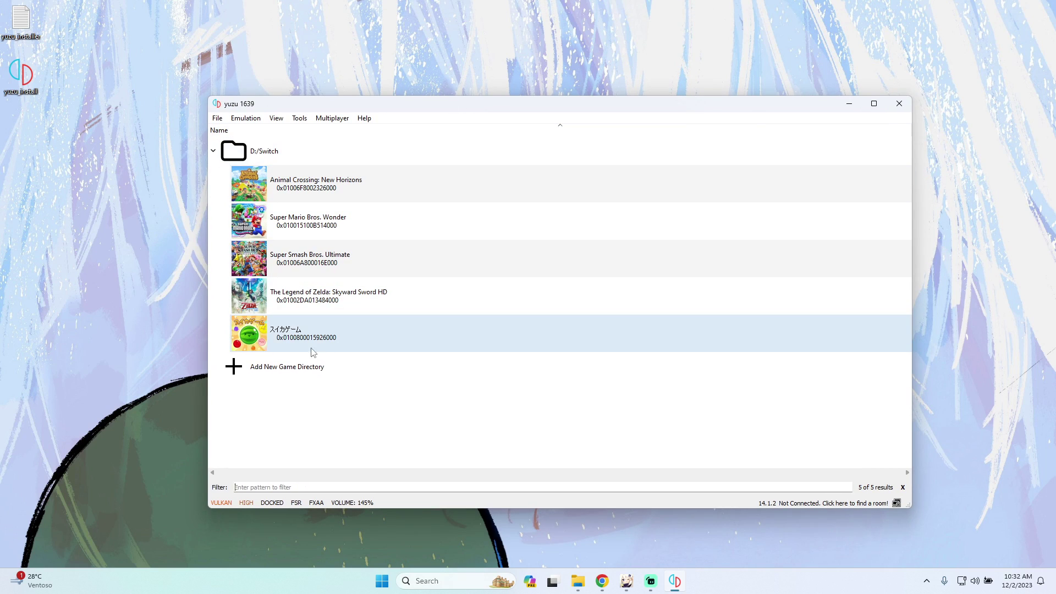
click(273, 341)
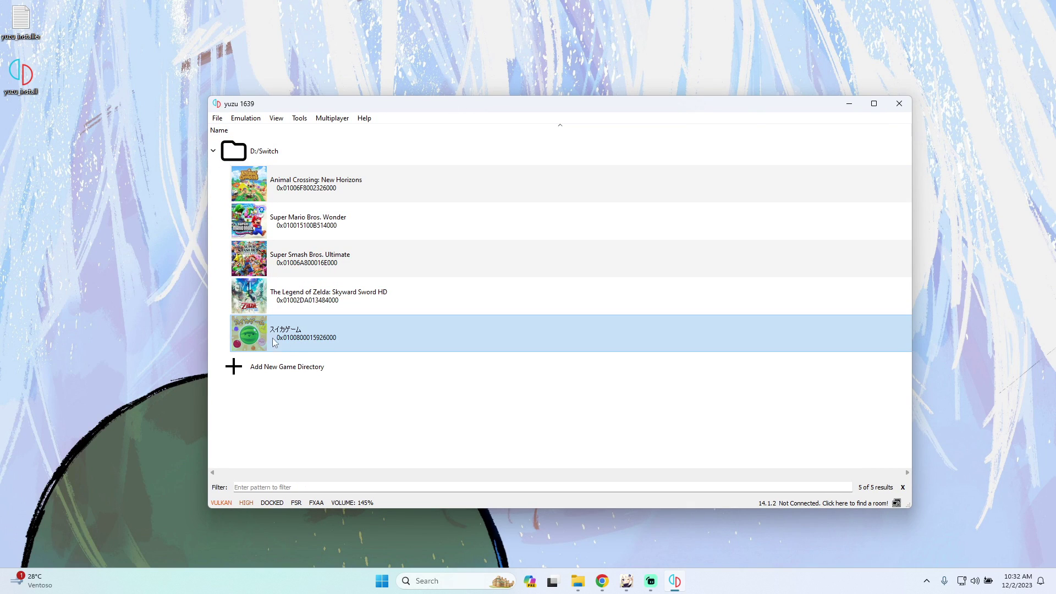
double_click(347, 351)
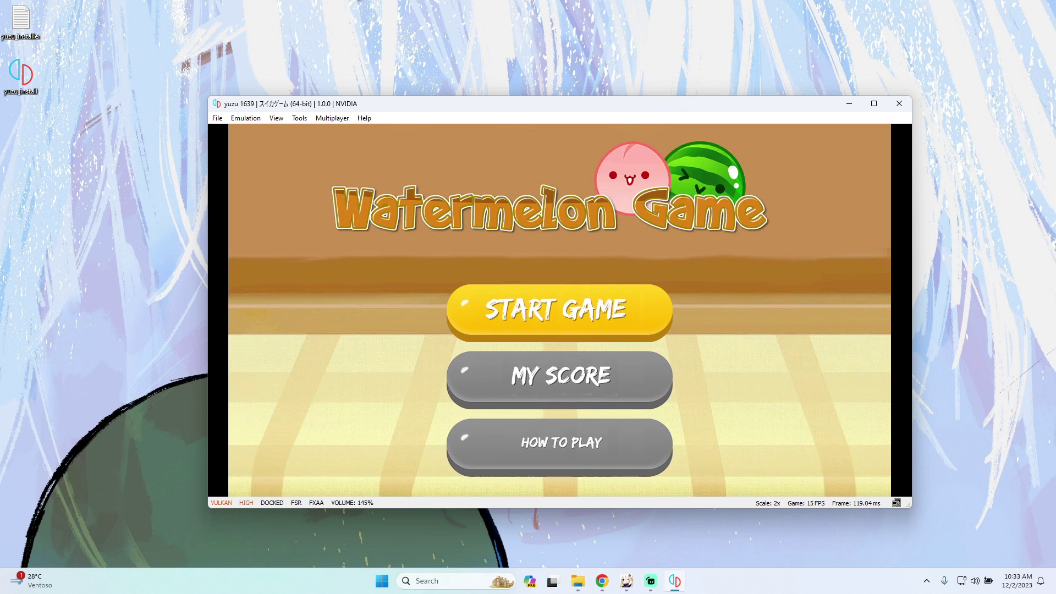
Lower yuzu's app volume to about 2 in the Windows volume mixer
click(974, 580)
click(1029, 512)
scroll(1023, 484, down, 2)
drag(957, 510, 888, 510)
click(720, 369)
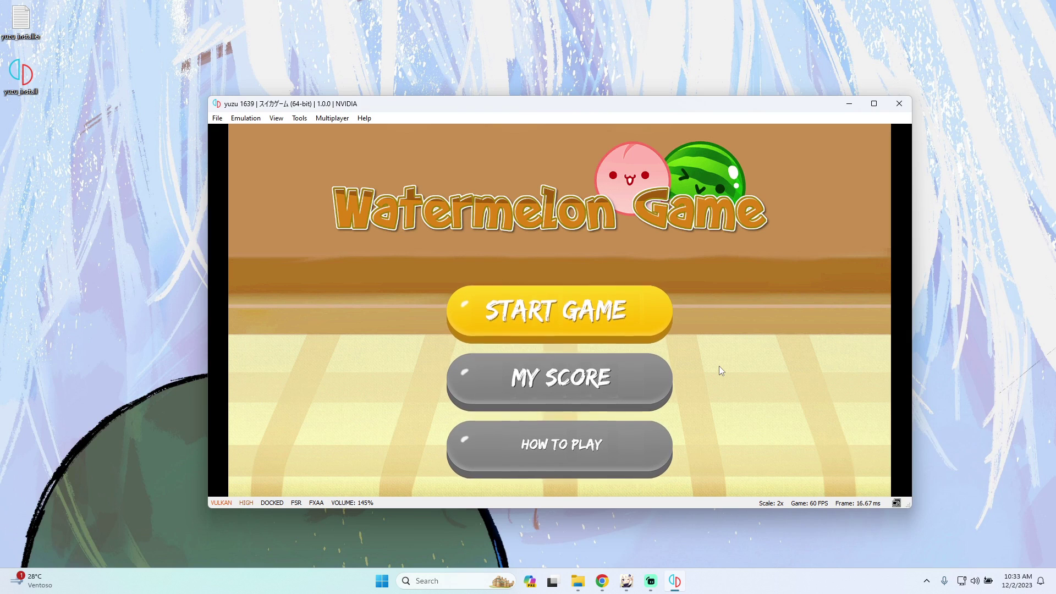
Choose Start Game from the title menu and get past the How to Play screen
key(Down)
key(Up)
key(Down)
key(Down)
key(Up)
key(Up)
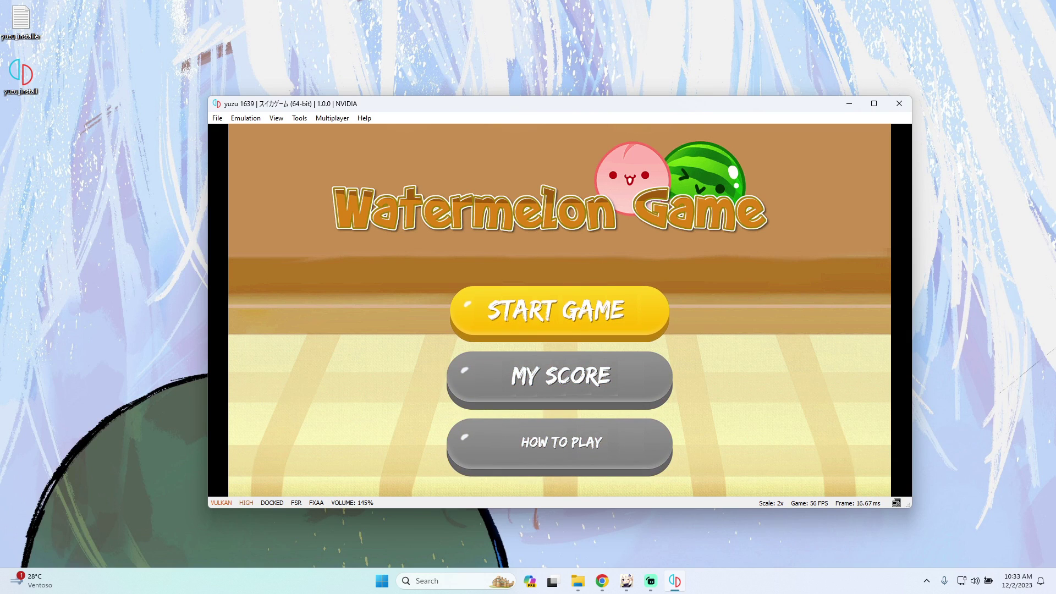
key(Up)
key(c)
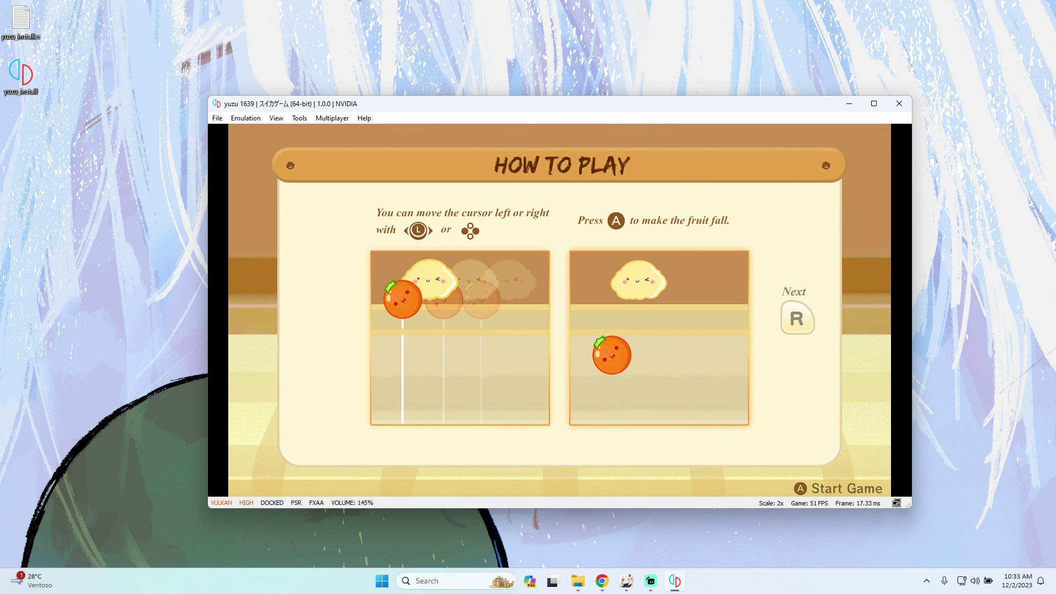
key(c)
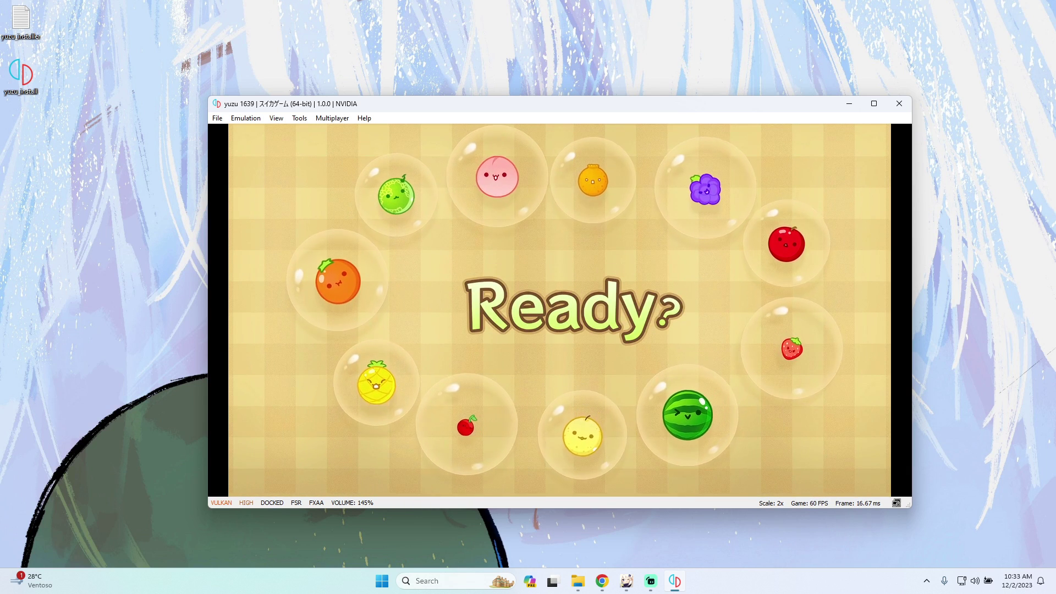
Start the round and drop two oranges, a grape and a strawberry into the box
key(Left)
key(Left)
key(Left)
key(c)
key(Left)
key(Left)
key(Left)
key(c)
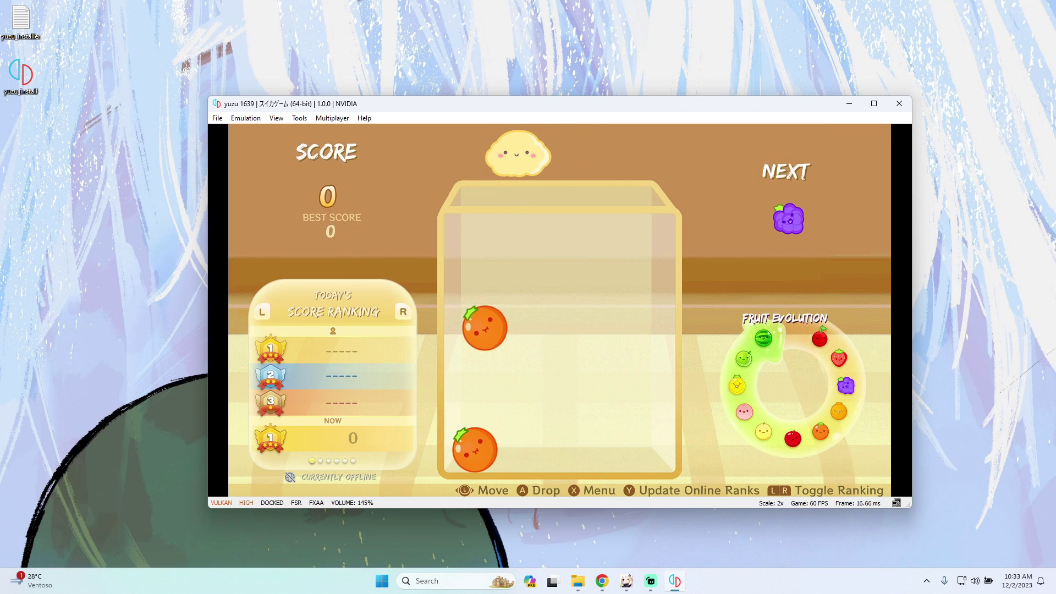
key(Right)
key(Right)
key(Right)
key(c)
key(Left)
key(Left)
key(Right)
key(Right)
key(c)
key(Left)
key(Left)
key(Left)
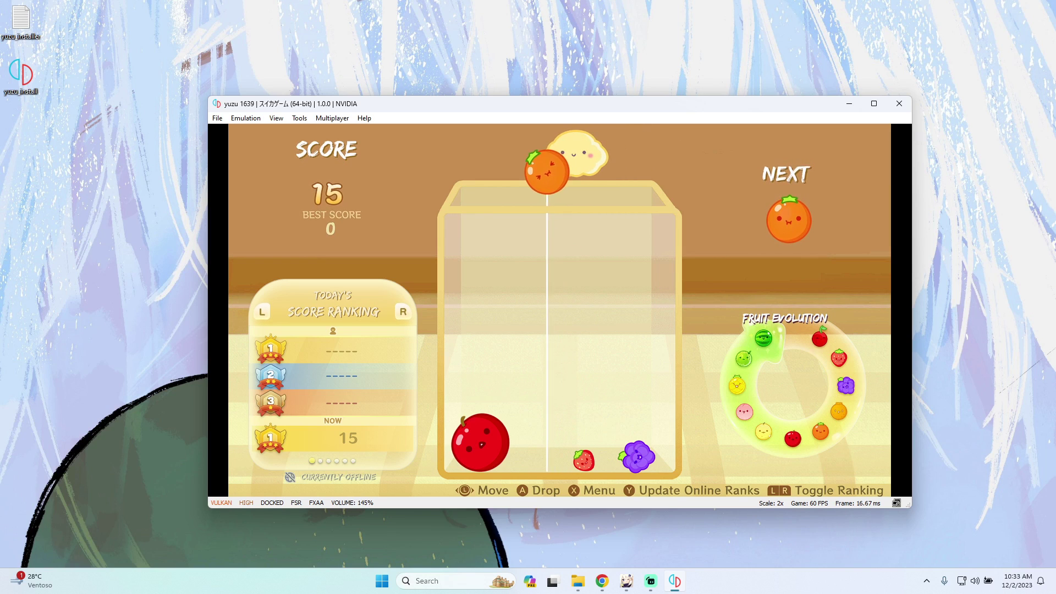